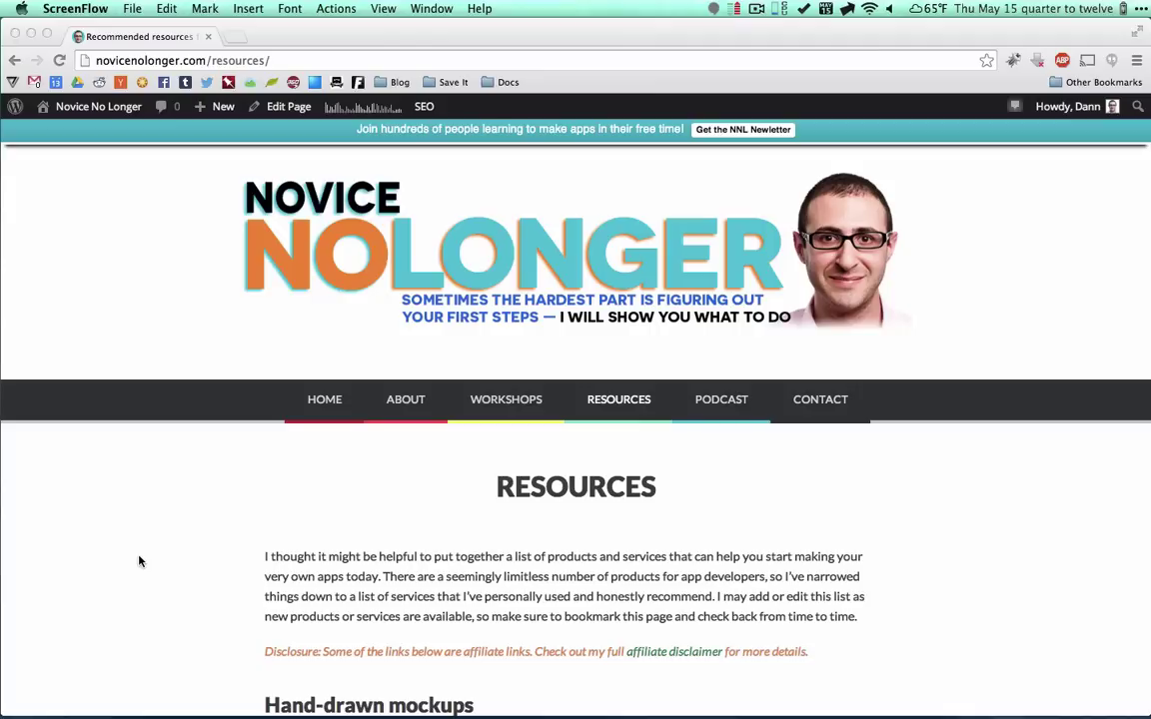
- Scroll the Resources page down to the Web hosting section with the Bluehost link
{"action": "scroll", "coordinate": [181, 563], "scroll_direction": "down", "scroll_amount": 15}
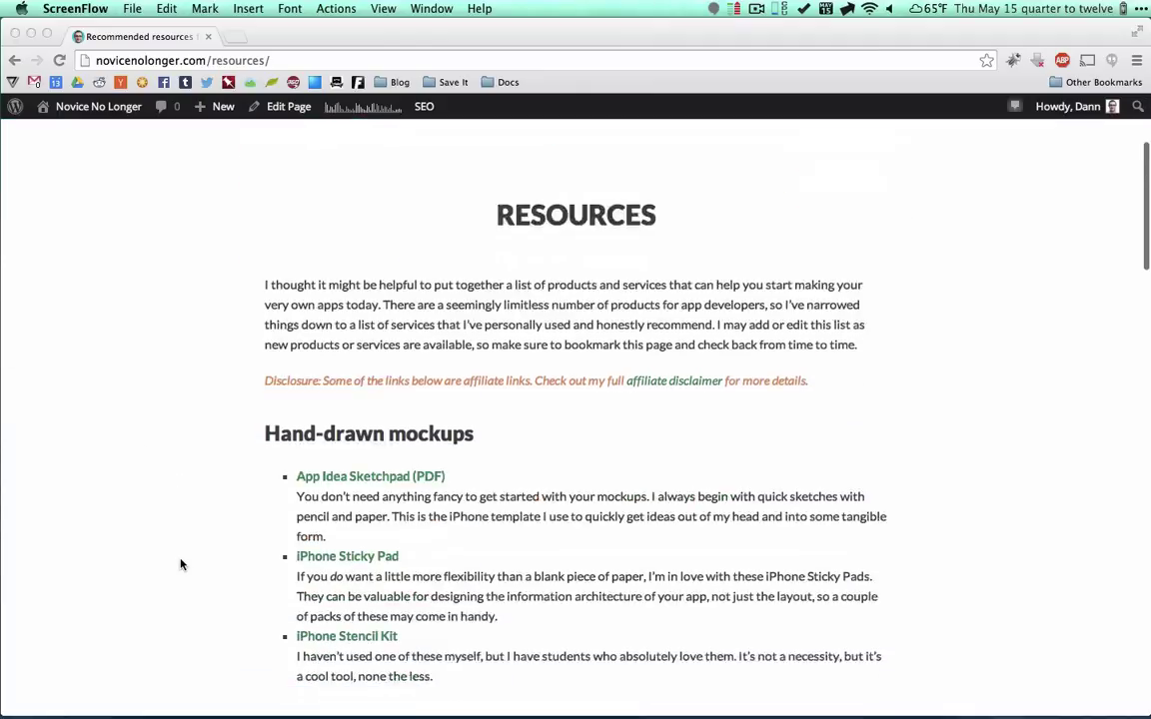
{"action": "scroll", "coordinate": [181, 564], "scroll_direction": "down", "scroll_amount": 5}
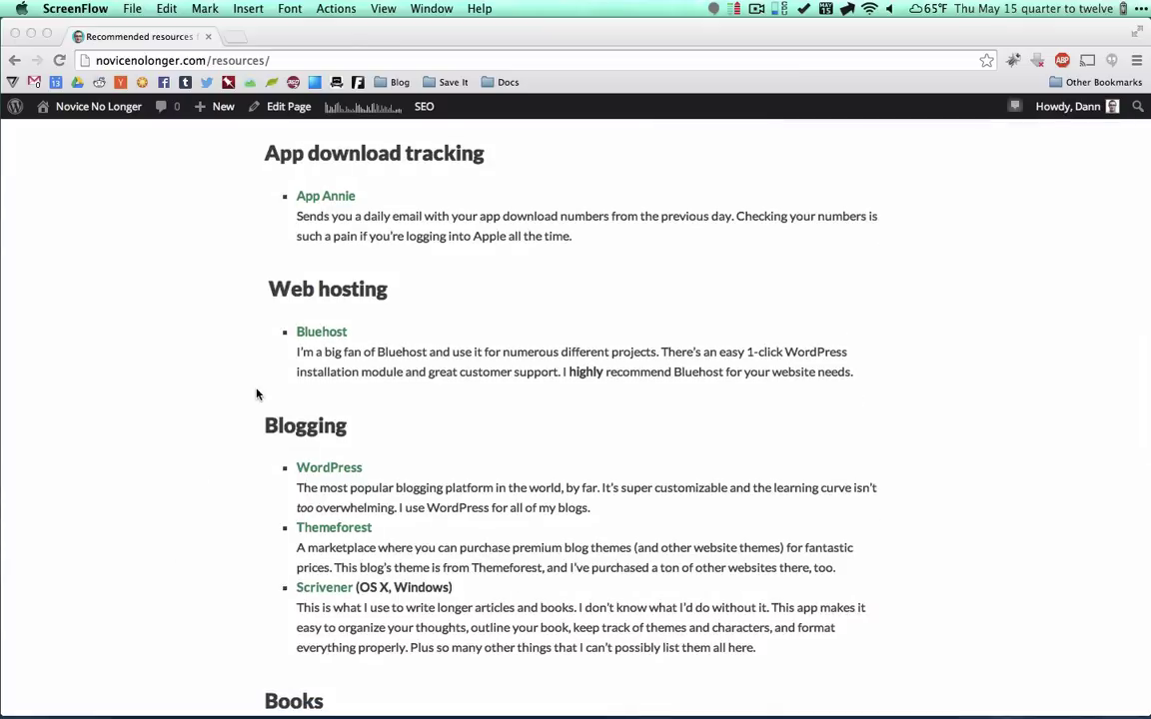
- Open the recommended Bluehost site and start sign-up with 'get started now'
{"action": "left_click", "coordinate": [367, 364]}
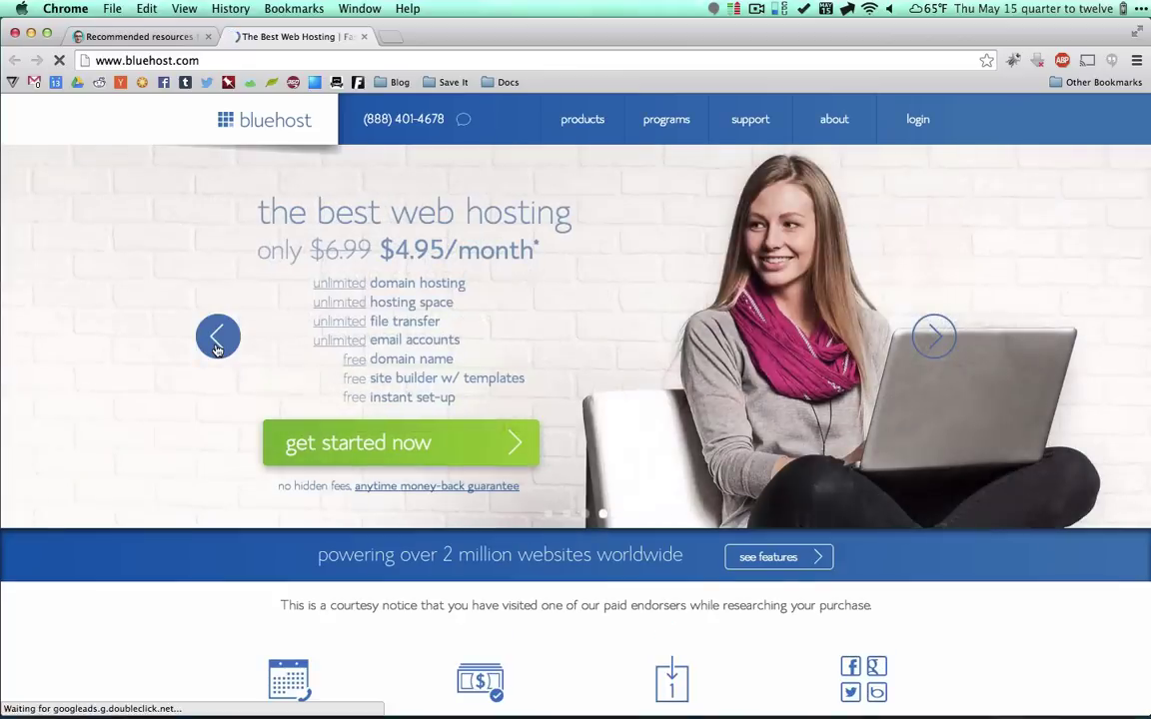
{"action": "left_click", "coordinate": [341, 451]}
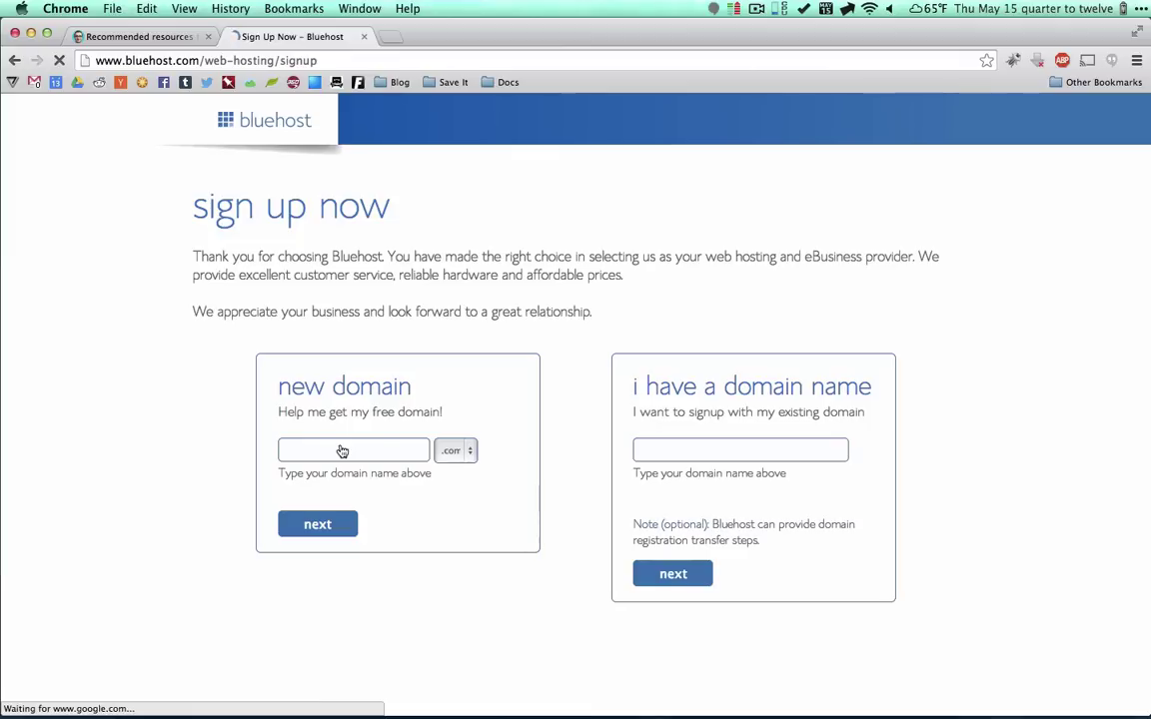
- Enter nnltutorials as the new domain and continue to check its availability
{"action": "left_click", "coordinate": [320, 453]}
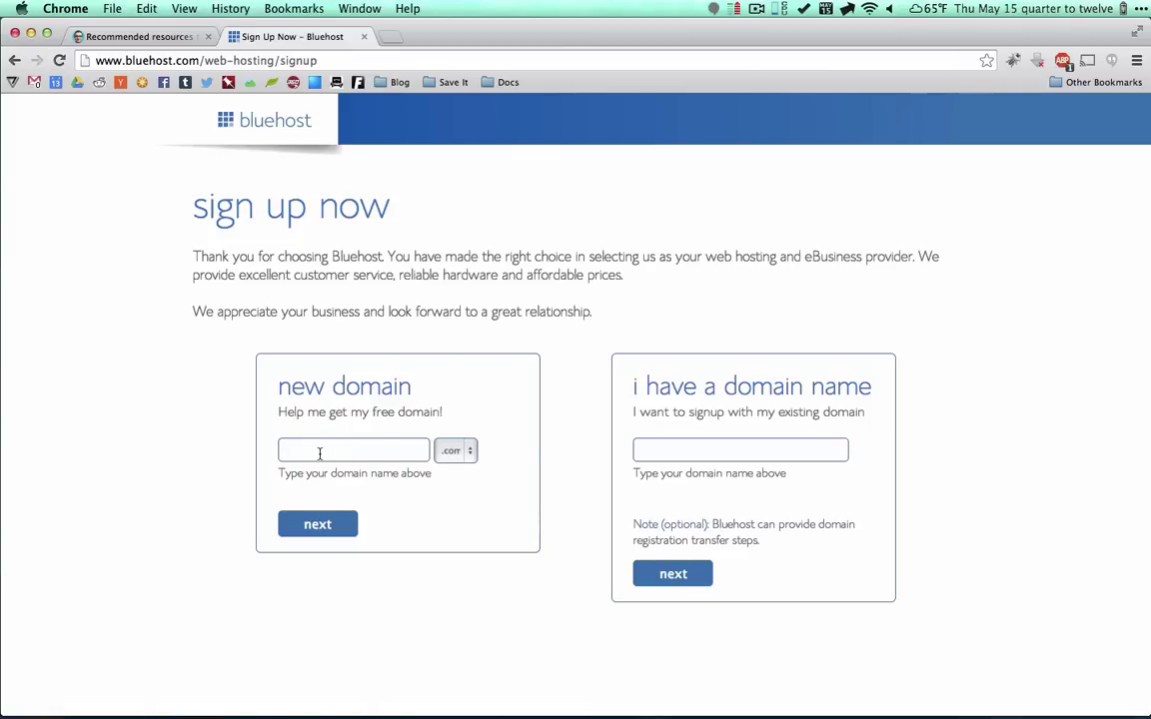
{"action": "type", "text": "nnltutorials"}
{"action": "left_click", "coordinate": [321, 522]}
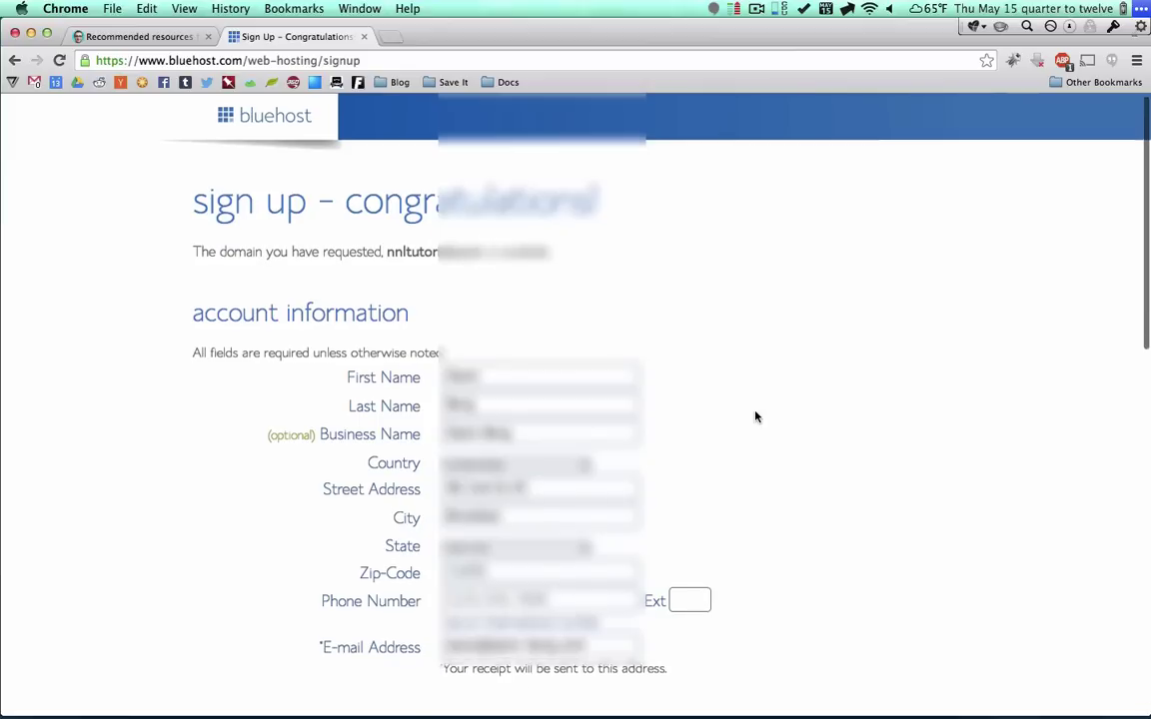
- Switch the account plan to 12 Month Price – $6.95/mo
{"action": "scroll", "coordinate": [754, 415], "scroll_direction": "down", "scroll_amount": 10}
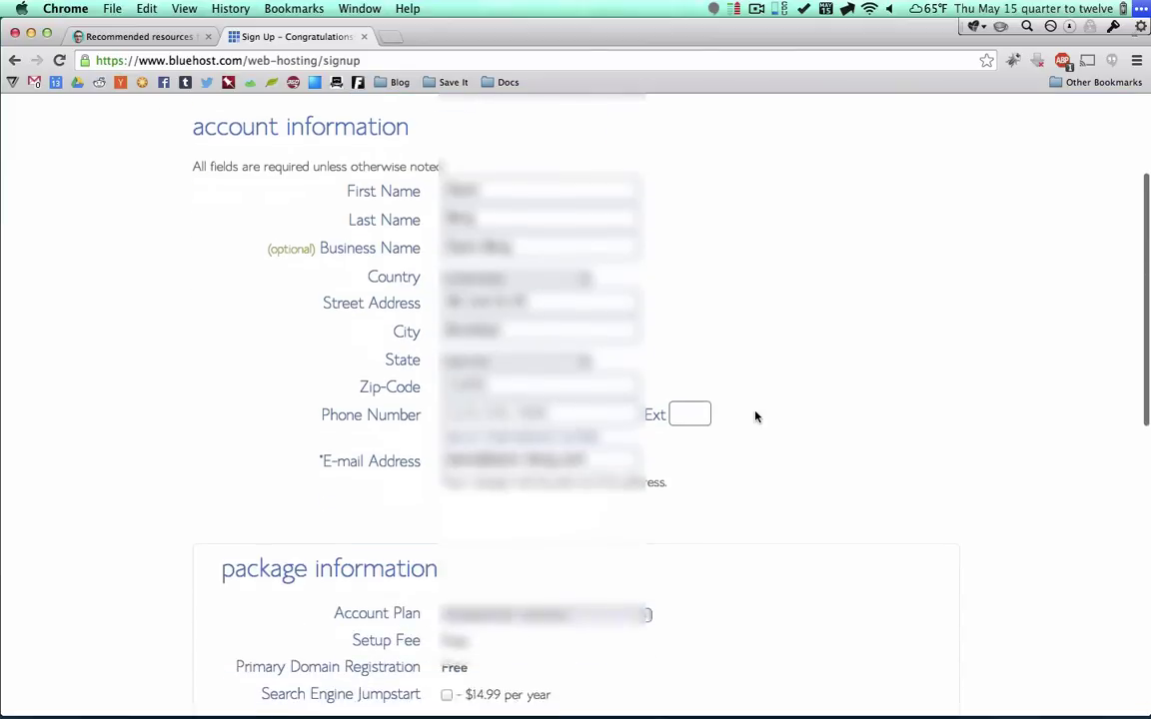
{"action": "scroll", "coordinate": [755, 417], "scroll_direction": "down", "scroll_amount": 5}
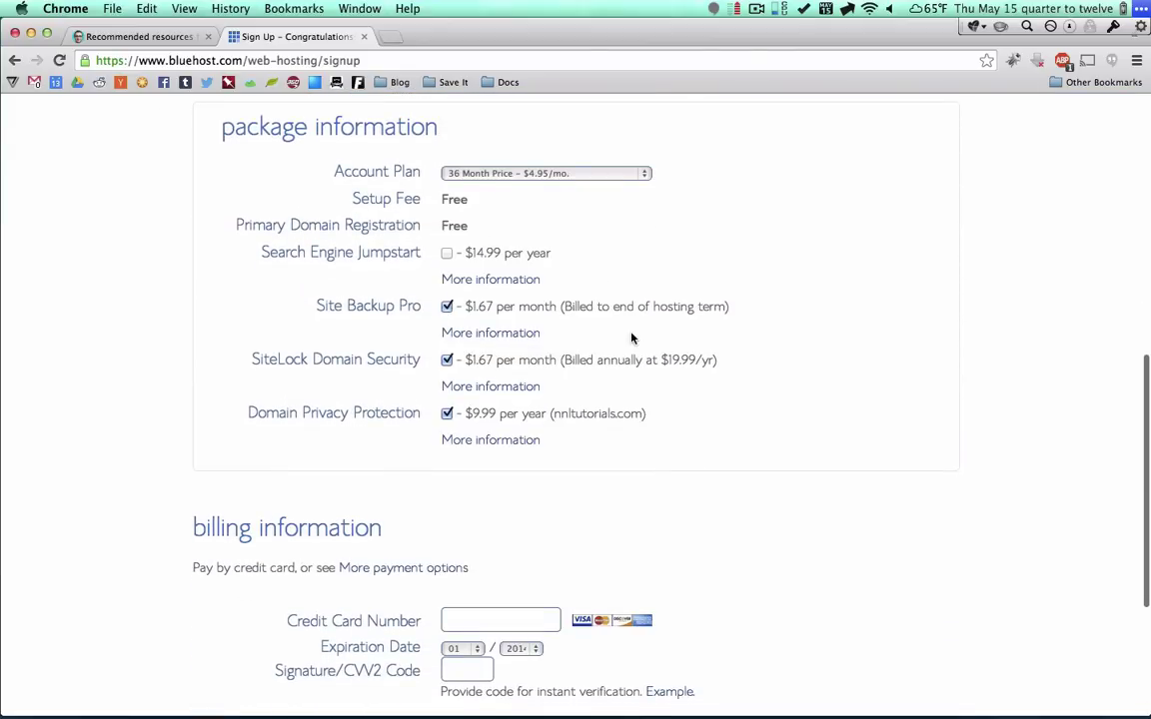
{"action": "left_click", "coordinate": [472, 175]}
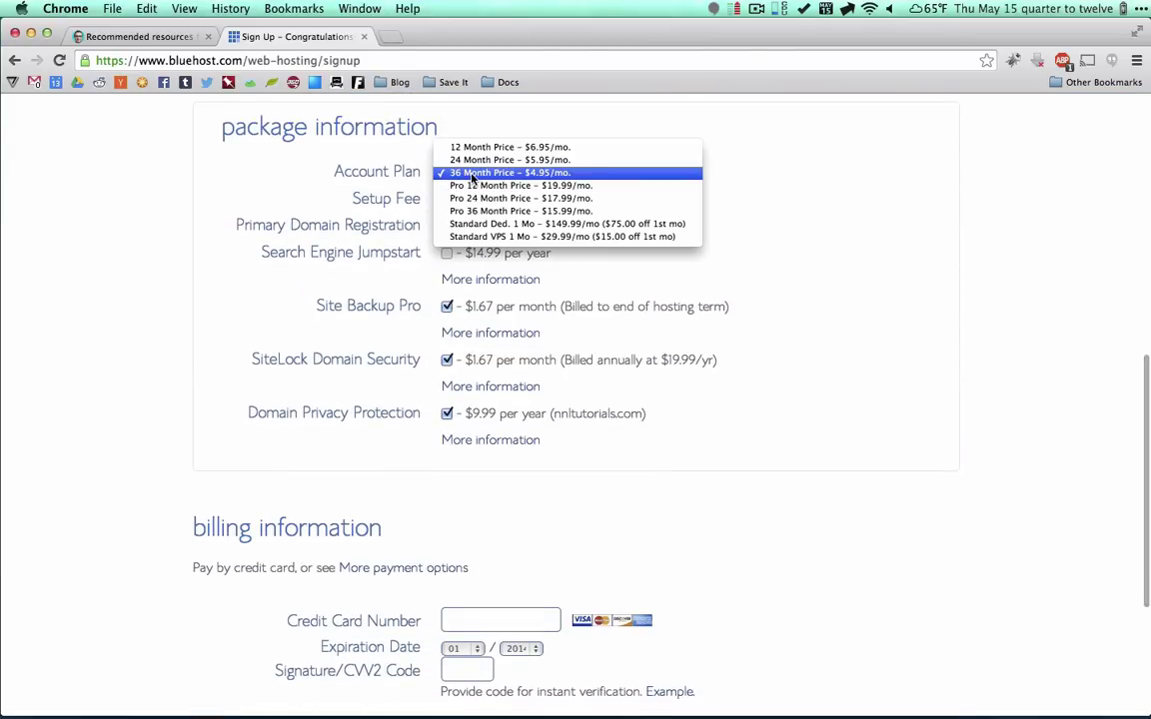
{"action": "left_click", "coordinate": [539, 149]}
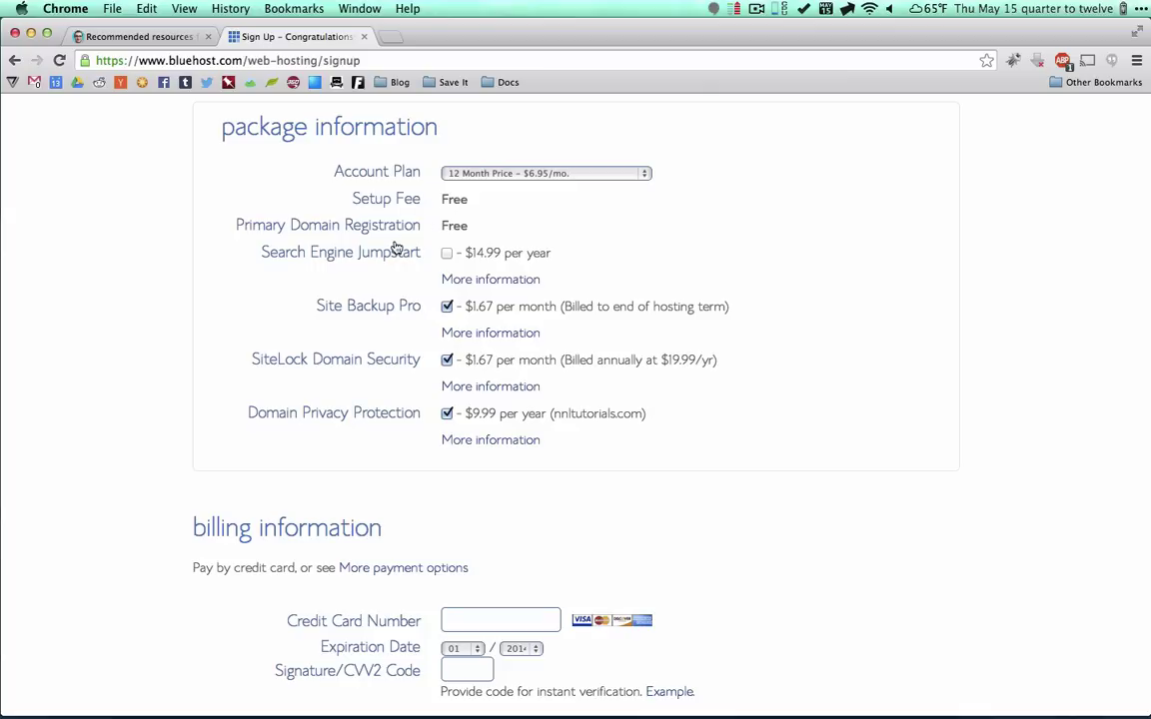
- Uncheck the Site Backup Pro, SiteLock Domain Security and Domain Privacy Protection add-ons
{"action": "left_click", "coordinate": [448, 307]}
{"action": "left_click", "coordinate": [448, 362]}
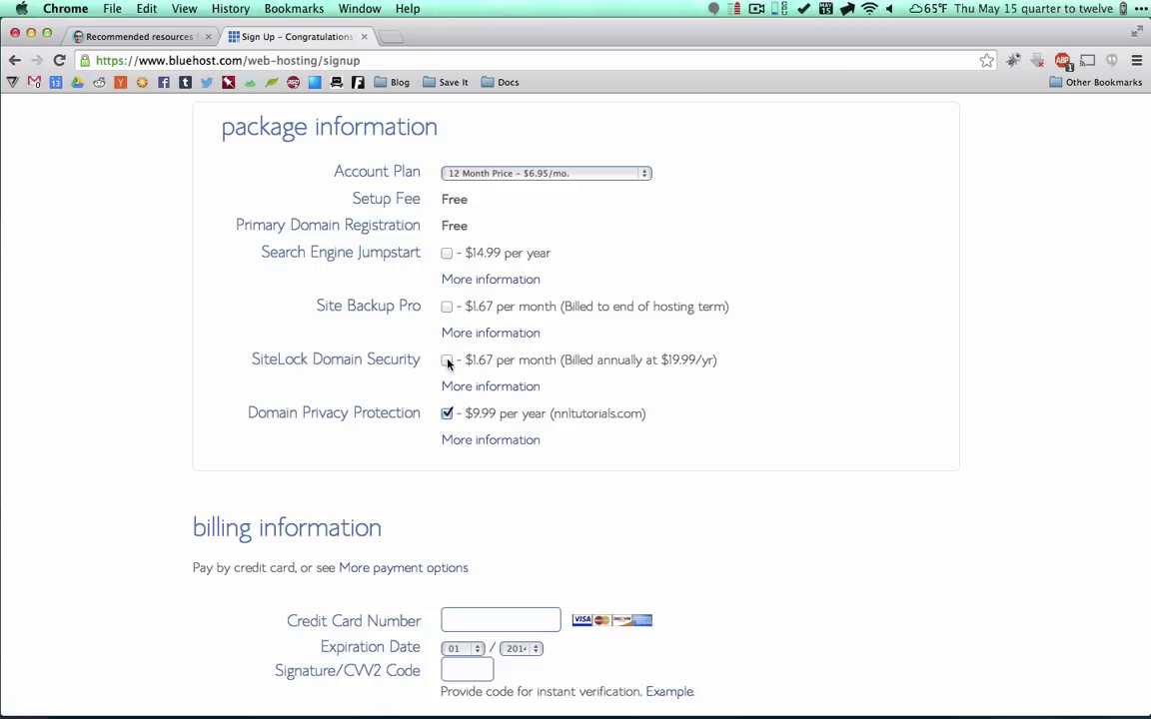
{"action": "left_click", "coordinate": [448, 415]}
- Autofill the credit card number, expiry and security code with 1Password, then submit the order
{"action": "scroll", "coordinate": [496, 472], "scroll_direction": "down", "scroll_amount": 5}
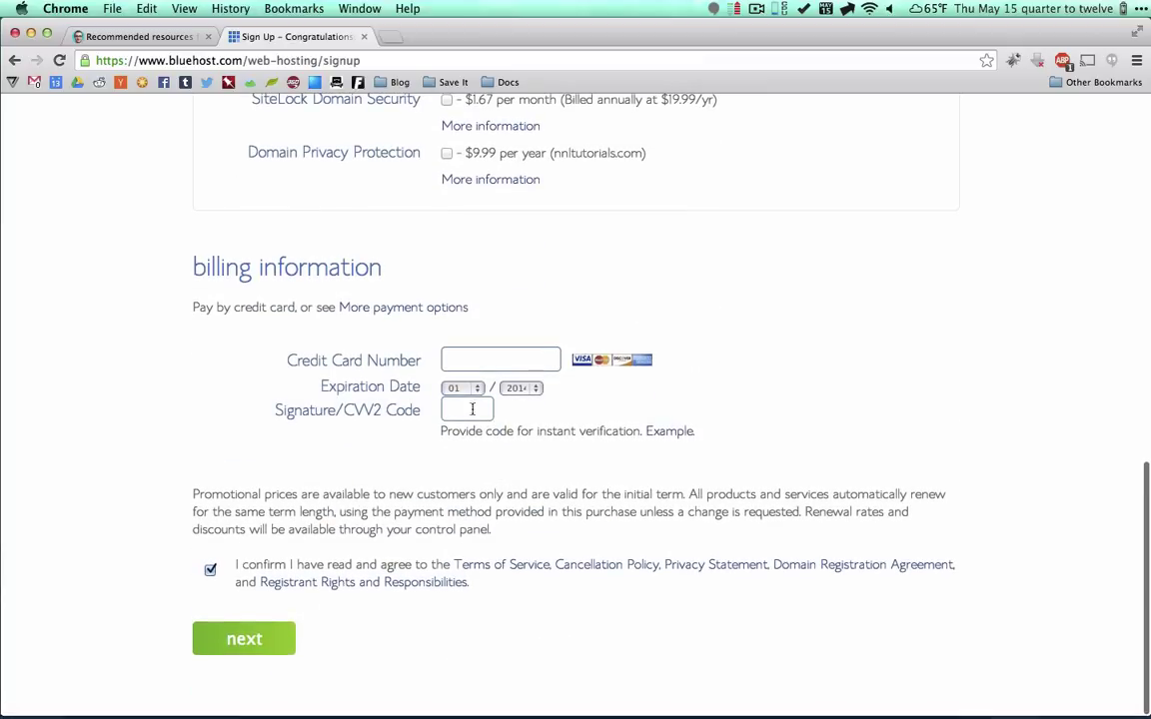
{"action": "left_click", "coordinate": [469, 357]}
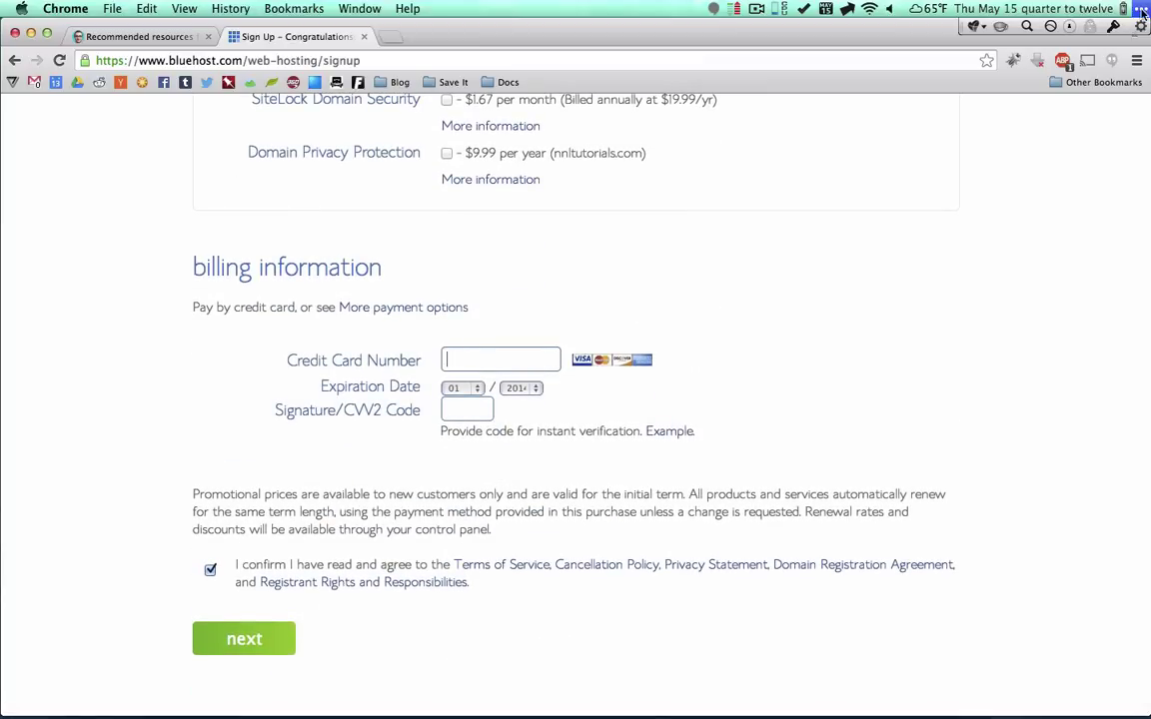
{"action": "left_click", "coordinate": [1002, 56]}
{"action": "scroll", "coordinate": [637, 429], "scroll_direction": "down", "scroll_amount": 2}
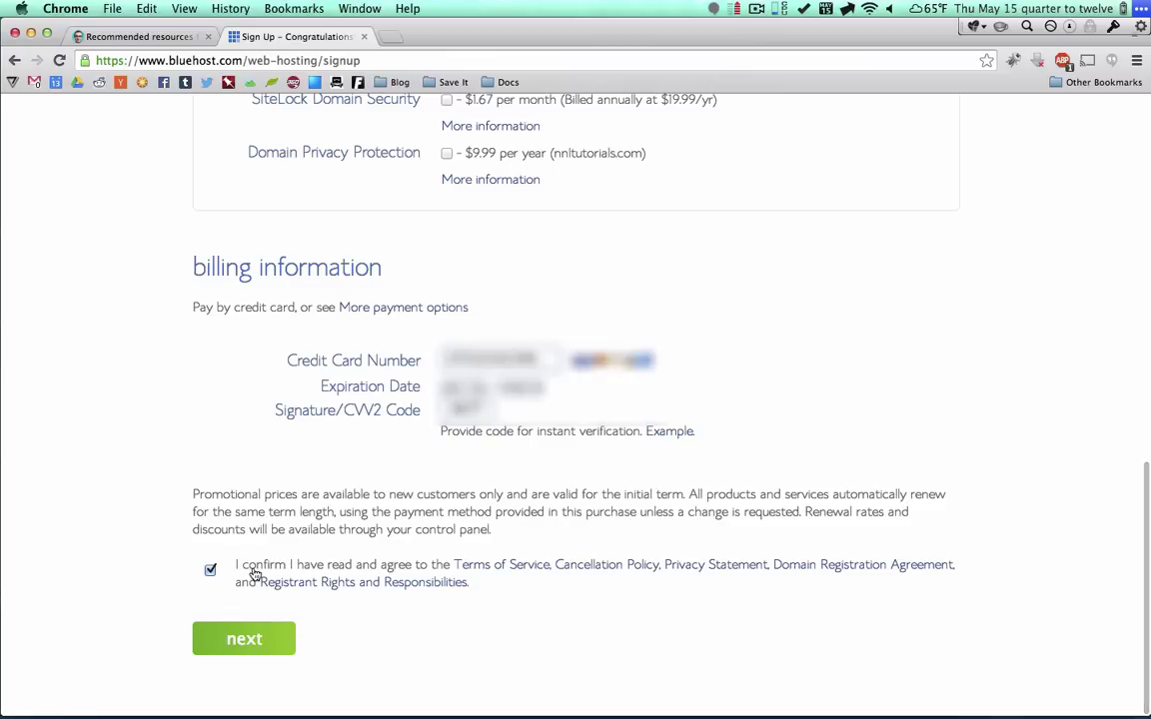
{"action": "left_click", "coordinate": [239, 642]}
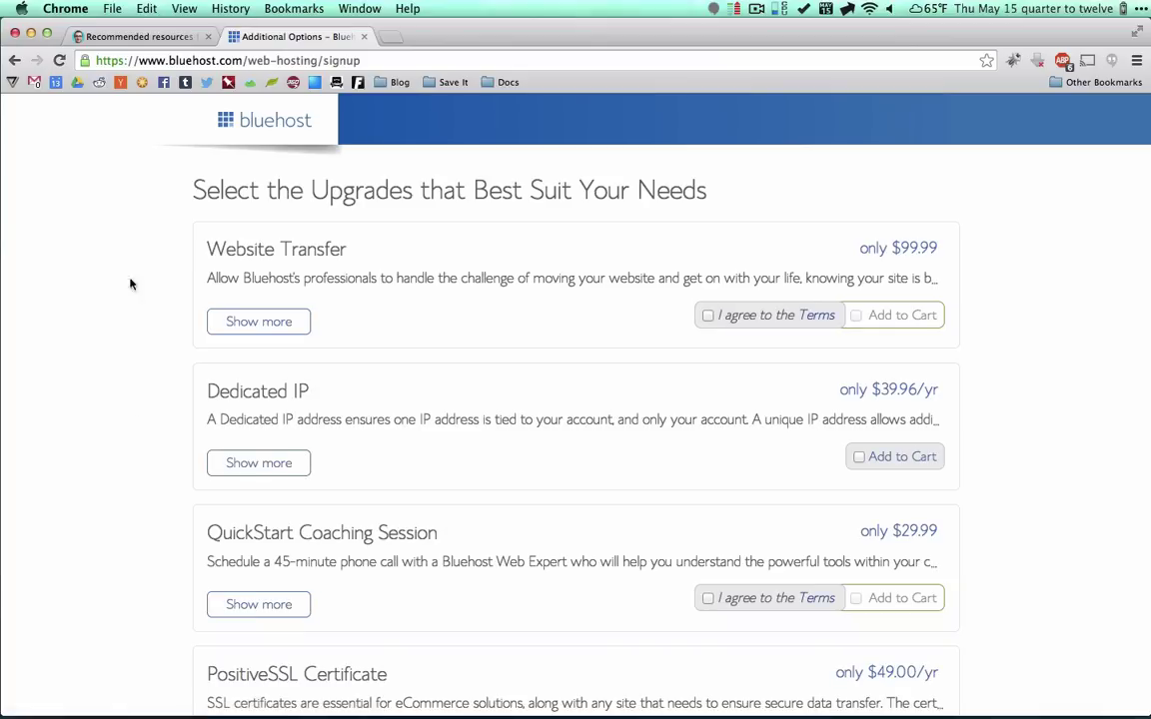
- Decline all optional upgrades using the 'Click Here' link at the page bottom
{"action": "left_click_drag", "start_coordinate": [312, 192], "coordinate": [413, 191]}
{"action": "left_click", "coordinate": [164, 232]}
{"action": "scroll", "coordinate": [164, 232], "scroll_direction": "down", "scroll_amount": 10}
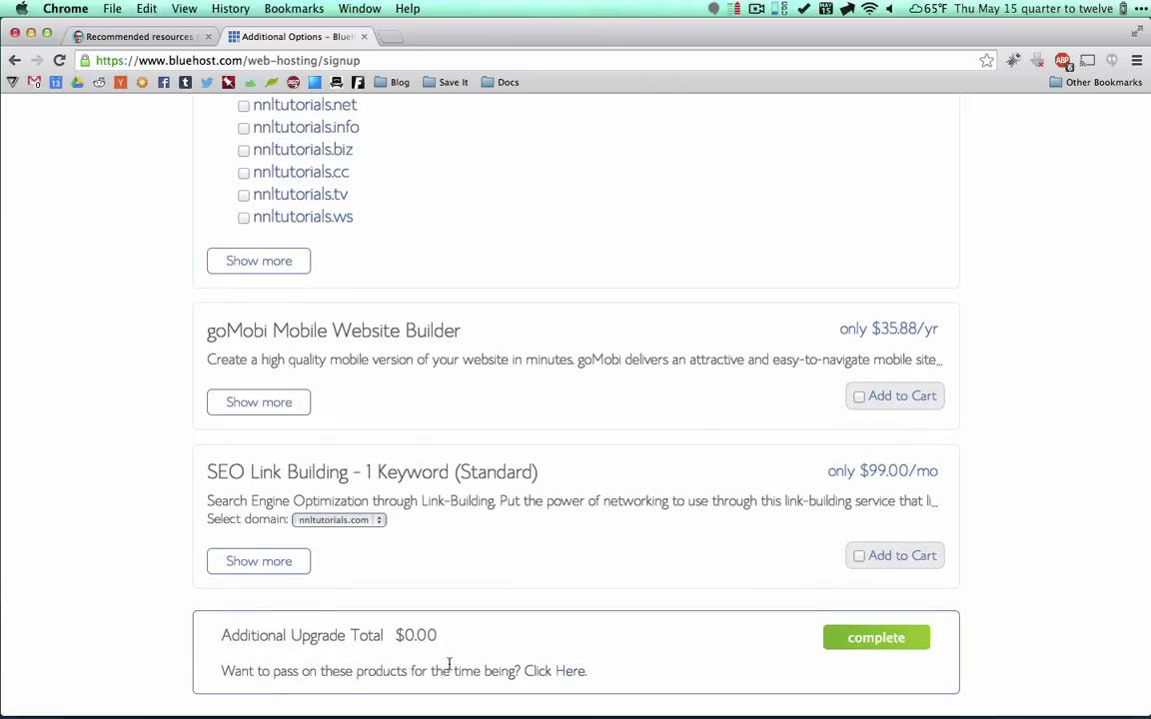
{"action": "left_click", "coordinate": [567, 676]}
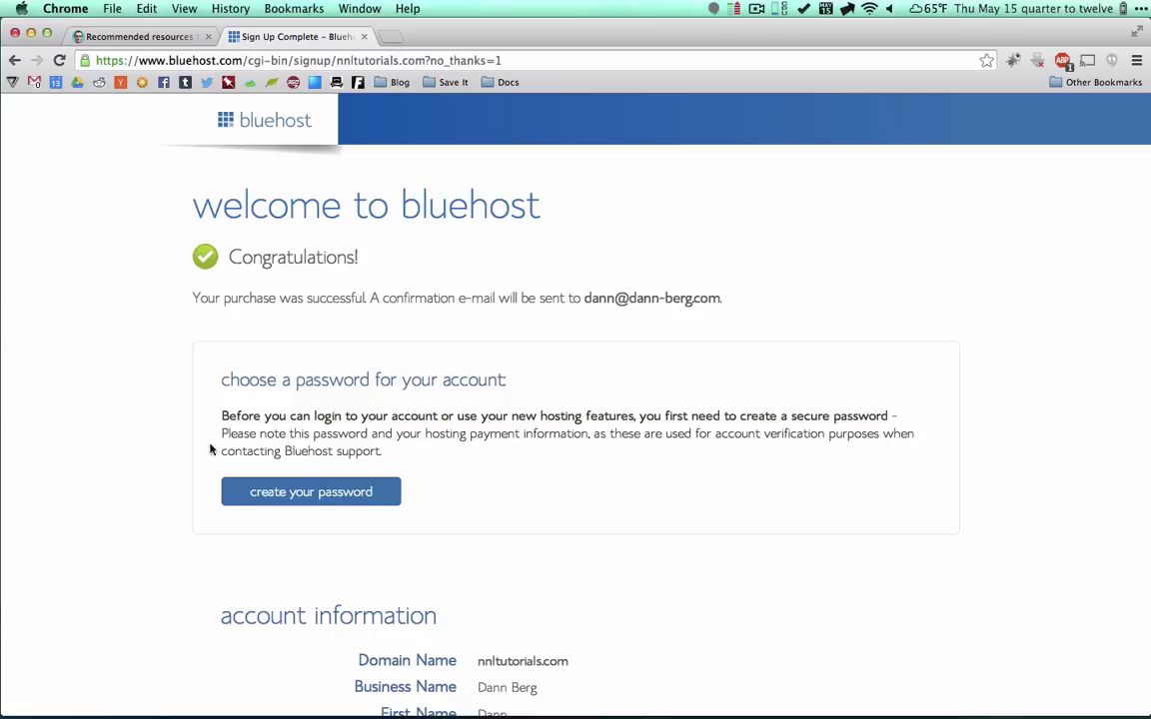
- Fill both password fields with a generated password rated Good
{"action": "scroll", "coordinate": [440, 447], "scroll_direction": "down", "scroll_amount": 5}
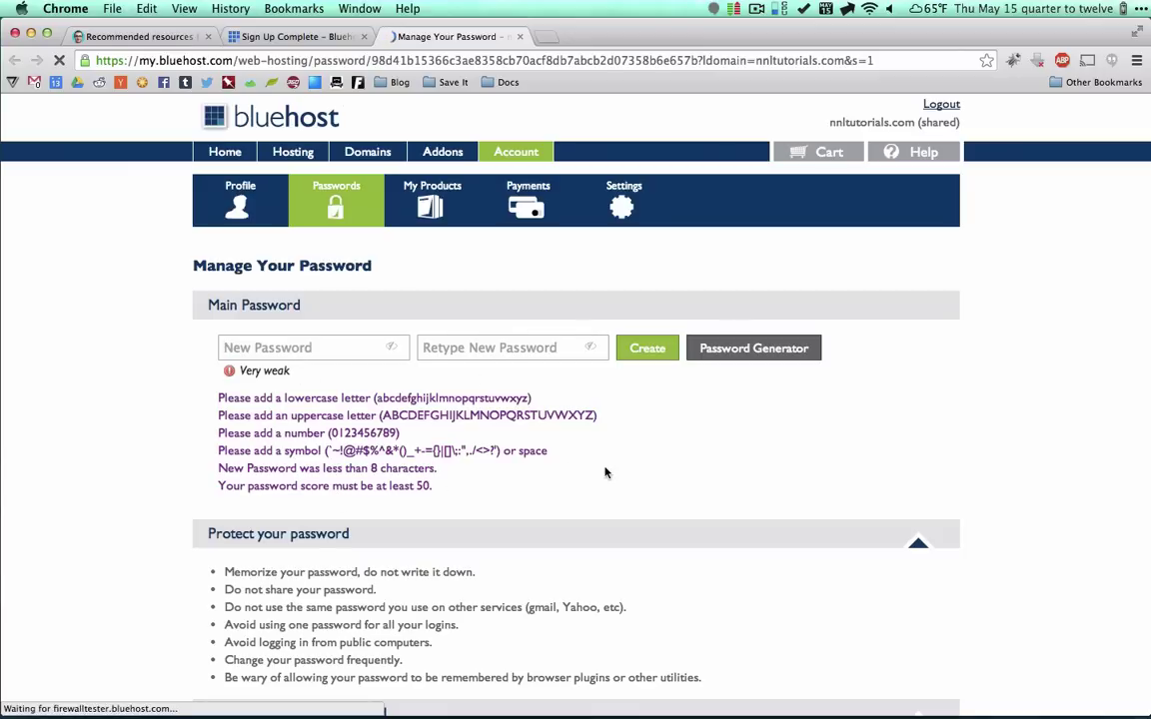
{"action": "left_click", "coordinate": [754, 349]}
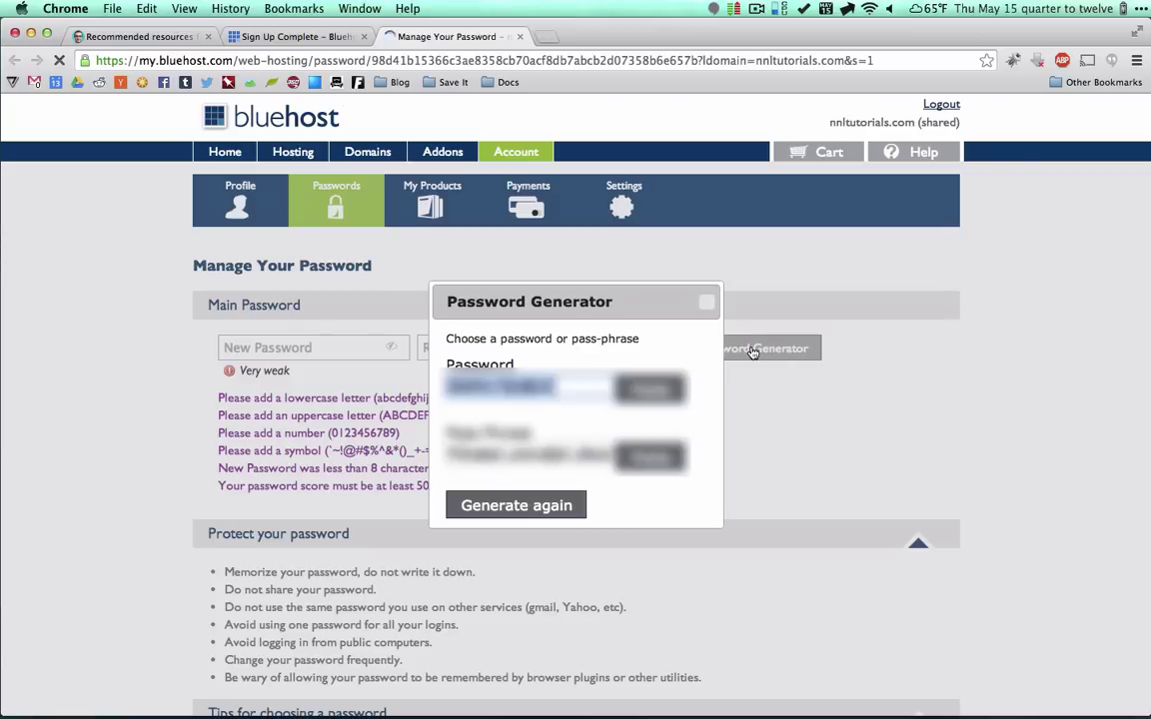
{"action": "left_click", "coordinate": [645, 396]}
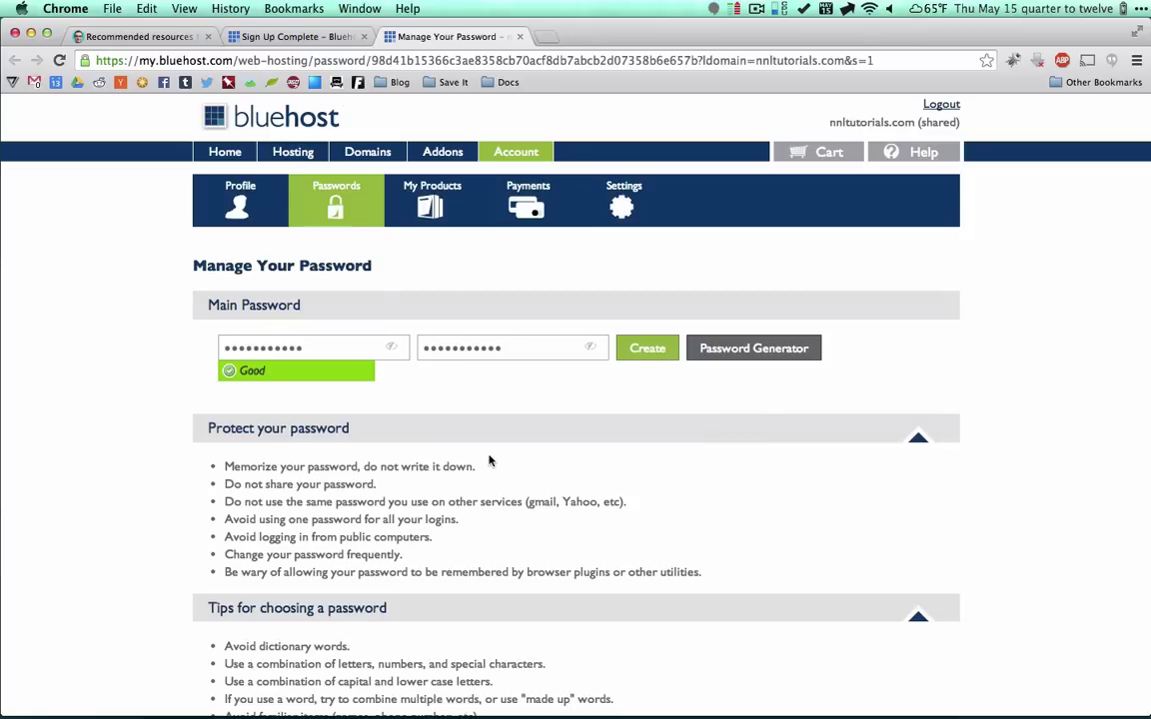
{"action": "scroll", "coordinate": [150, 500], "scroll_direction": "down", "scroll_amount": 3}
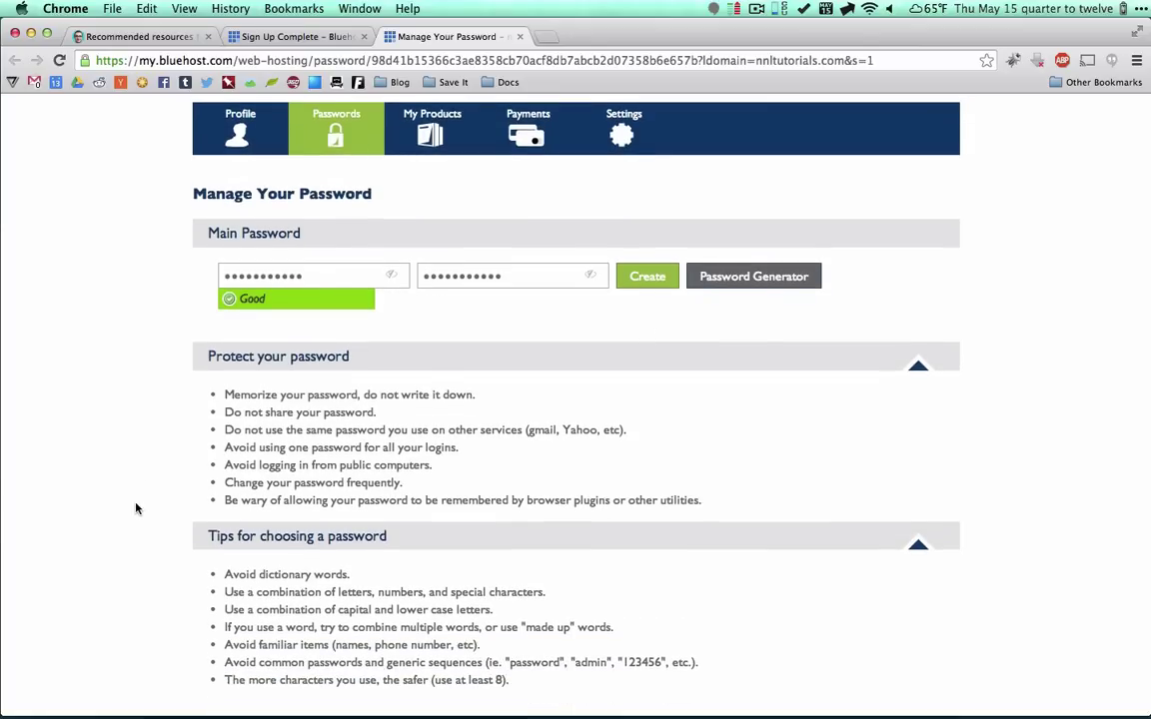
{"action": "scroll", "coordinate": [137, 509], "scroll_direction": "down", "scroll_amount": 5}
{"action": "scroll", "coordinate": [368, 499], "scroll_direction": "up", "scroll_amount": 6}
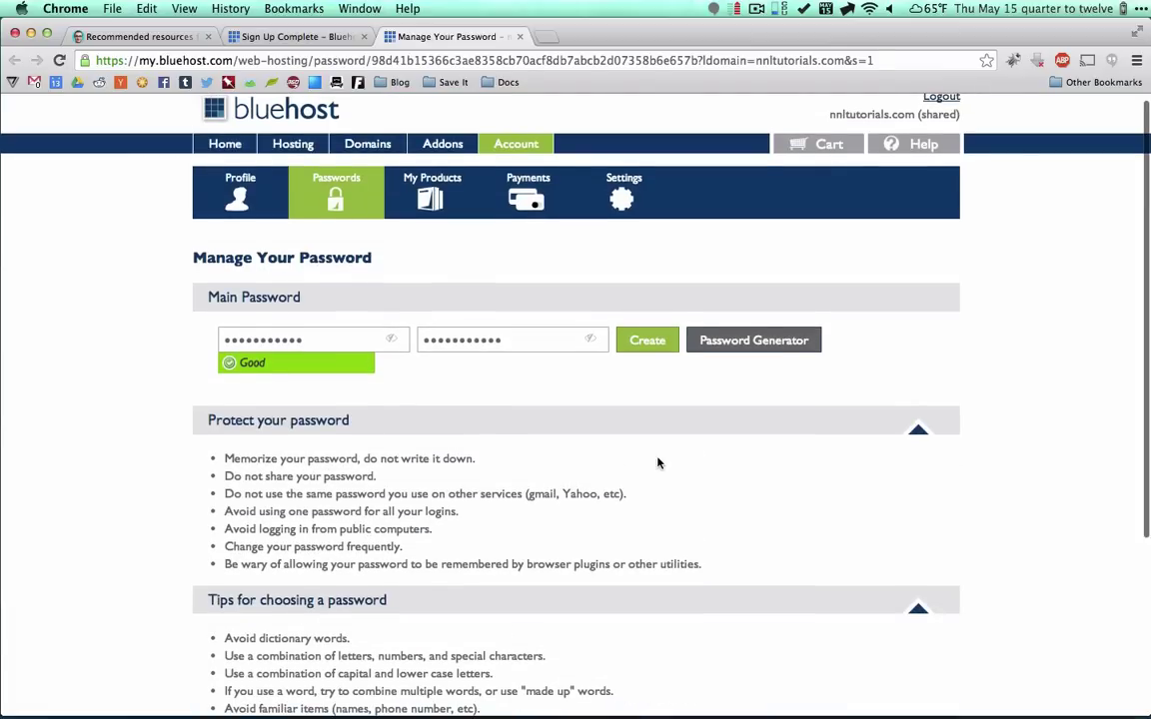
{"action": "scroll", "coordinate": [650, 400], "scroll_direction": "up", "scroll_amount": 1}
- Create the password and save it in 1Password as a new login 'Bluehost NNL Tutorial'
{"action": "left_click", "coordinate": [646, 350]}
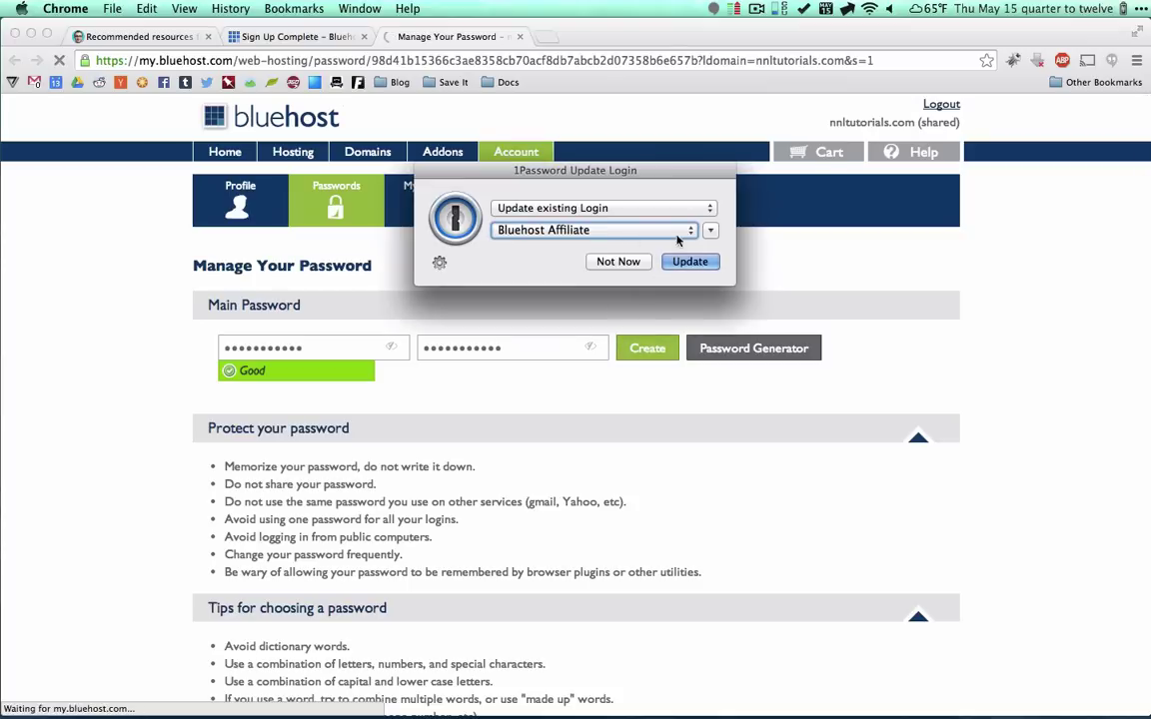
{"action": "left_click", "coordinate": [624, 208]}
{"action": "left_click", "coordinate": [639, 195]}
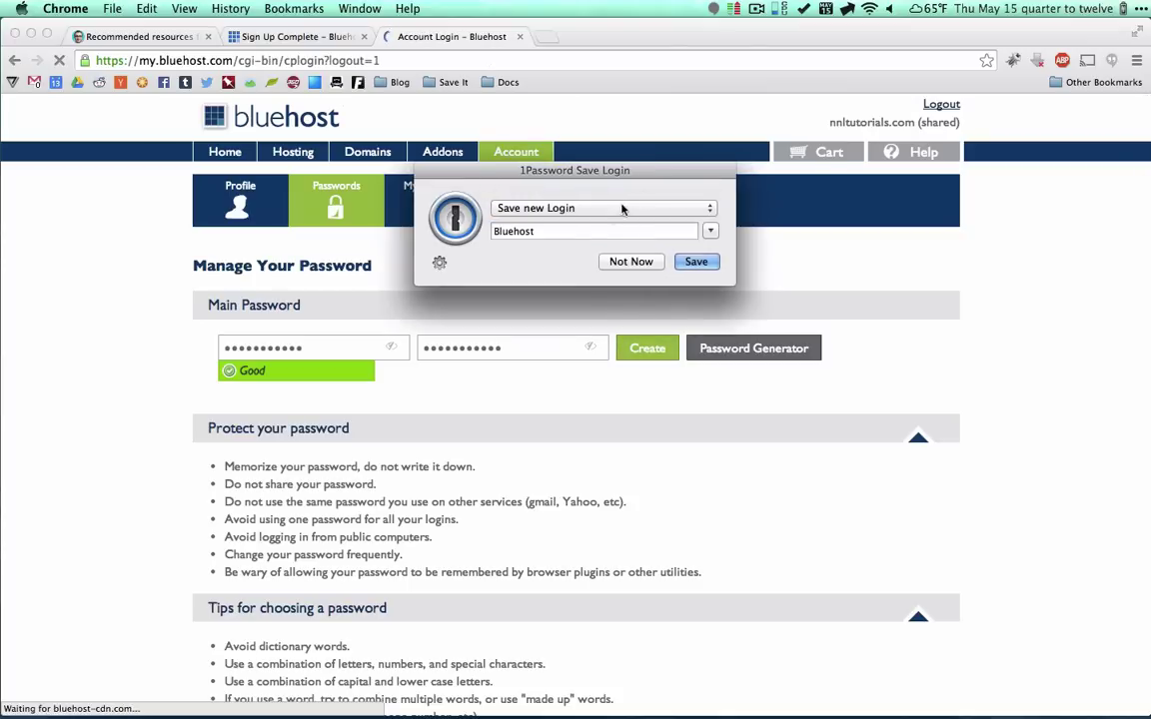
{"action": "left_click", "coordinate": [586, 231]}
{"action": "type", "text": "NNL Tutorial"}
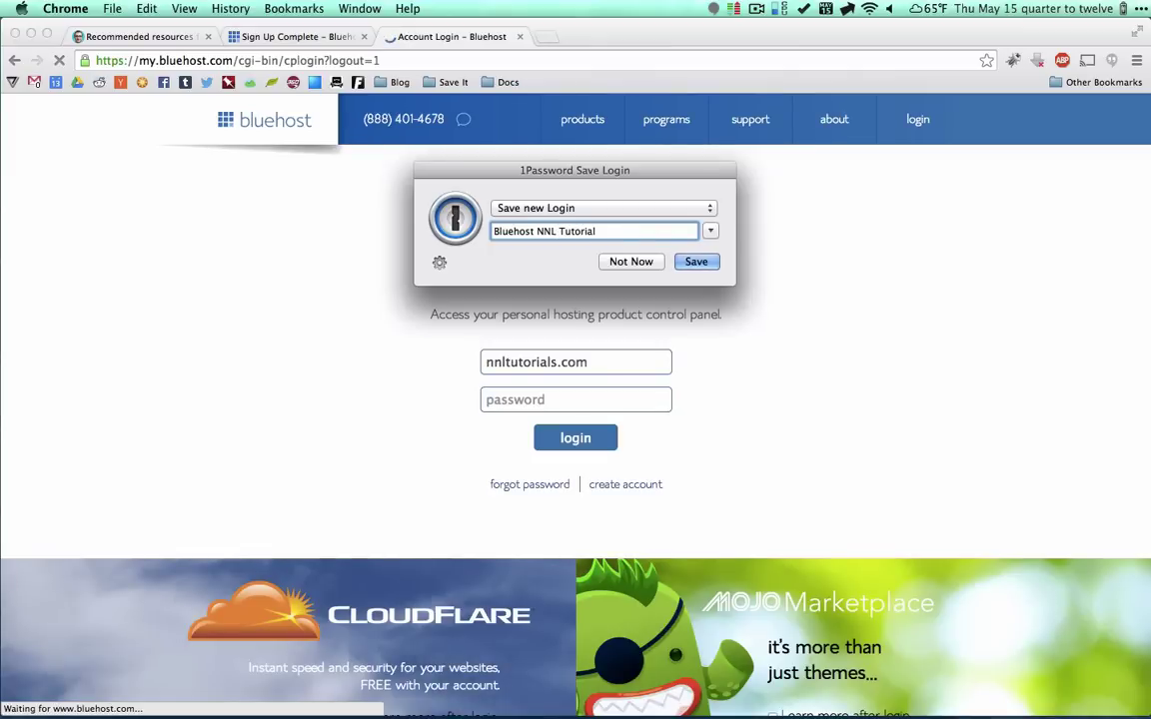
{"action": "left_click", "coordinate": [696, 261]}
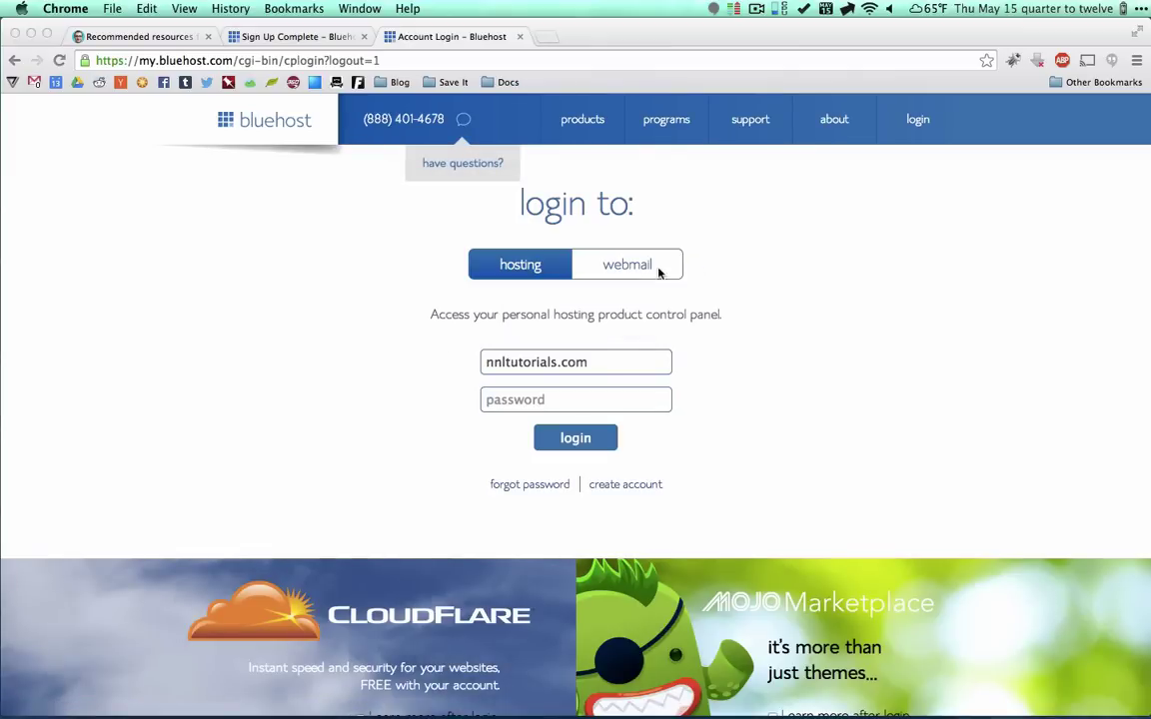
{"action": "left_click", "coordinate": [527, 405]}
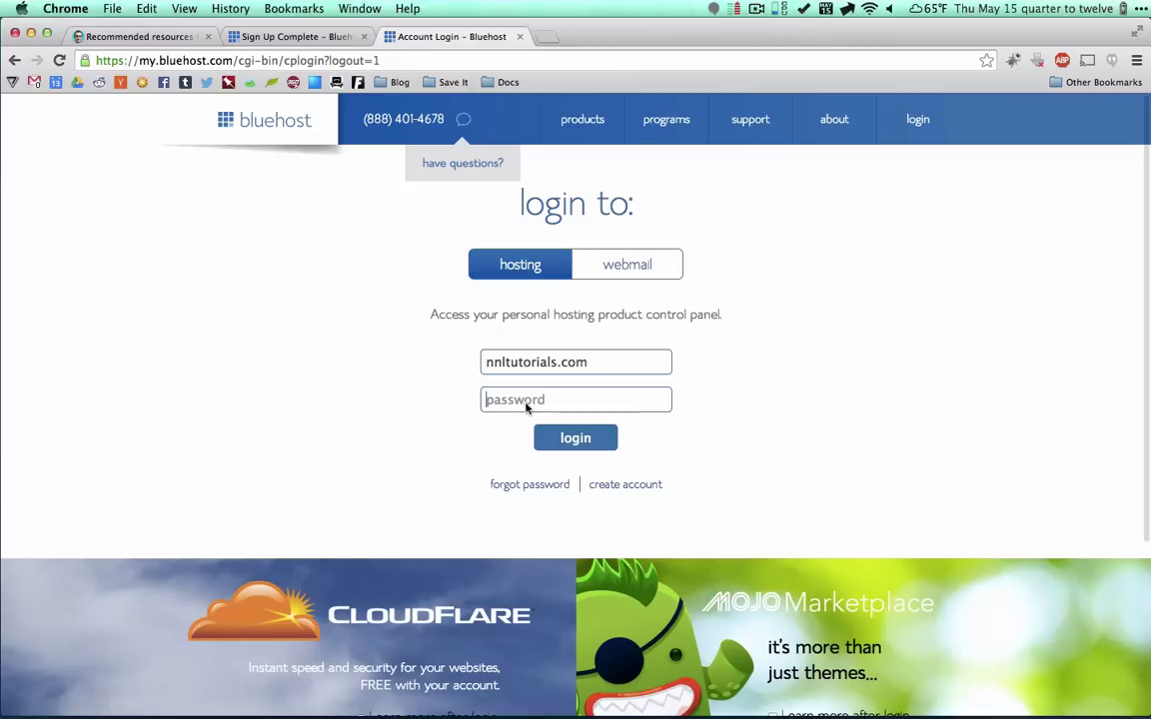
- Log in with the saved password, go to the account home, and close the welcome pop-up
{"action": "key", "text": "super+backslash"}
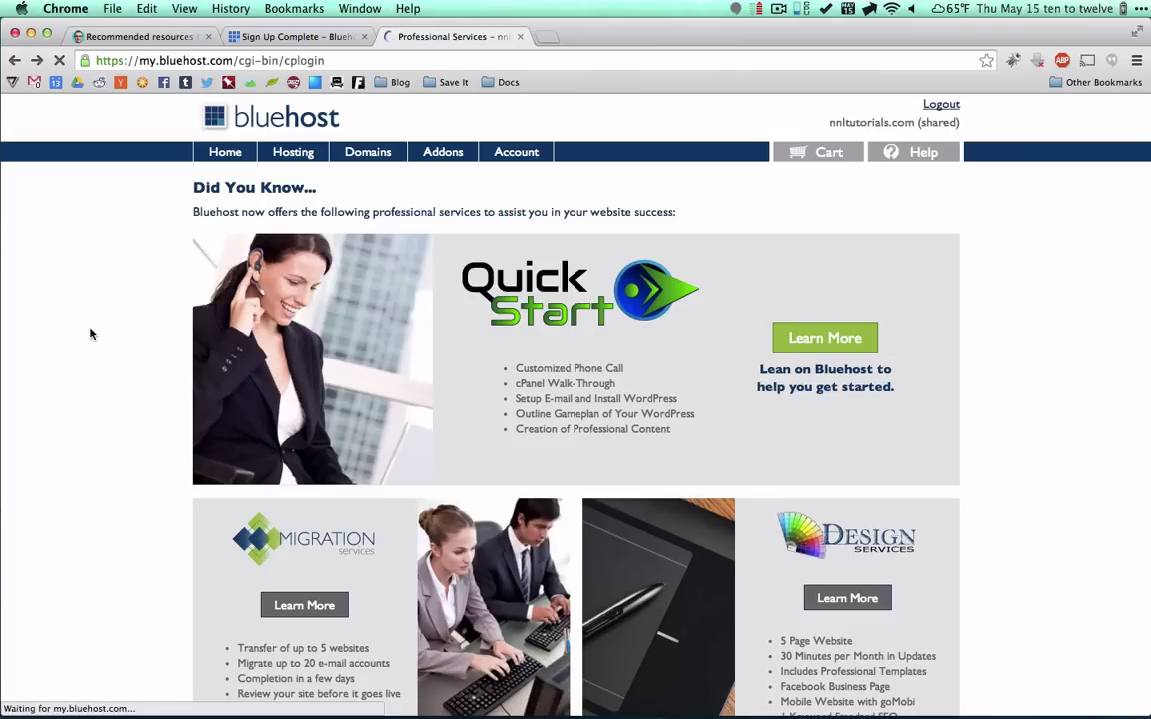
{"action": "left_click", "coordinate": [228, 155]}
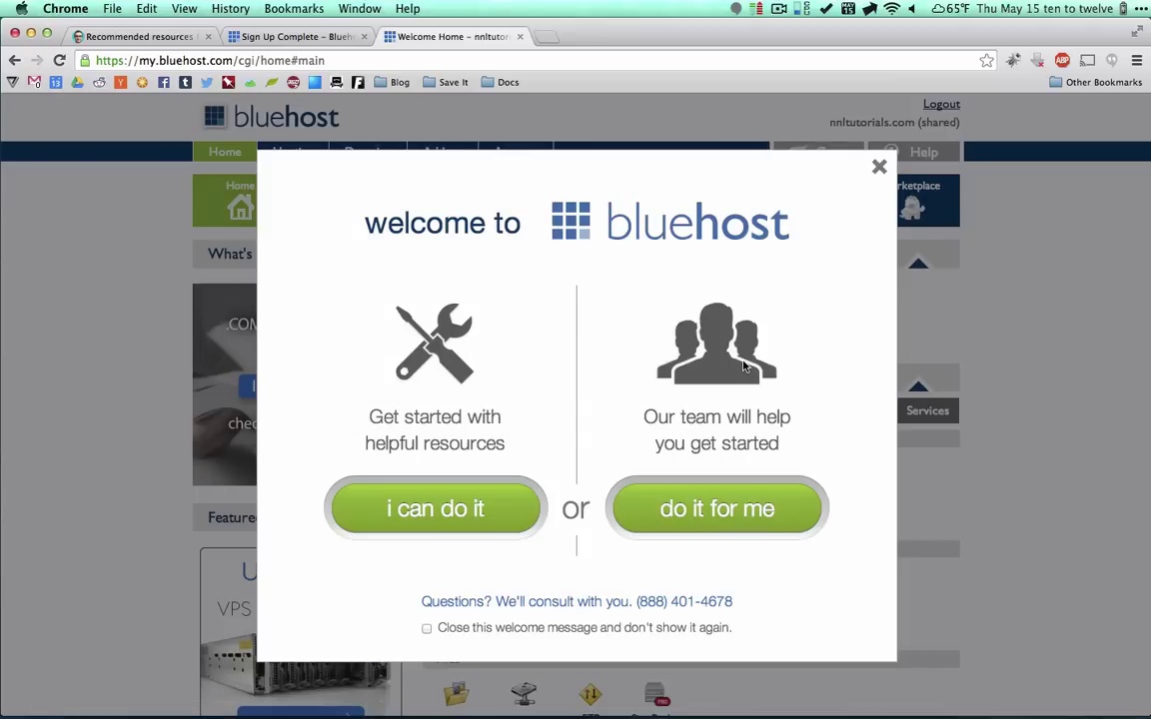
{"action": "left_click", "coordinate": [879, 169]}
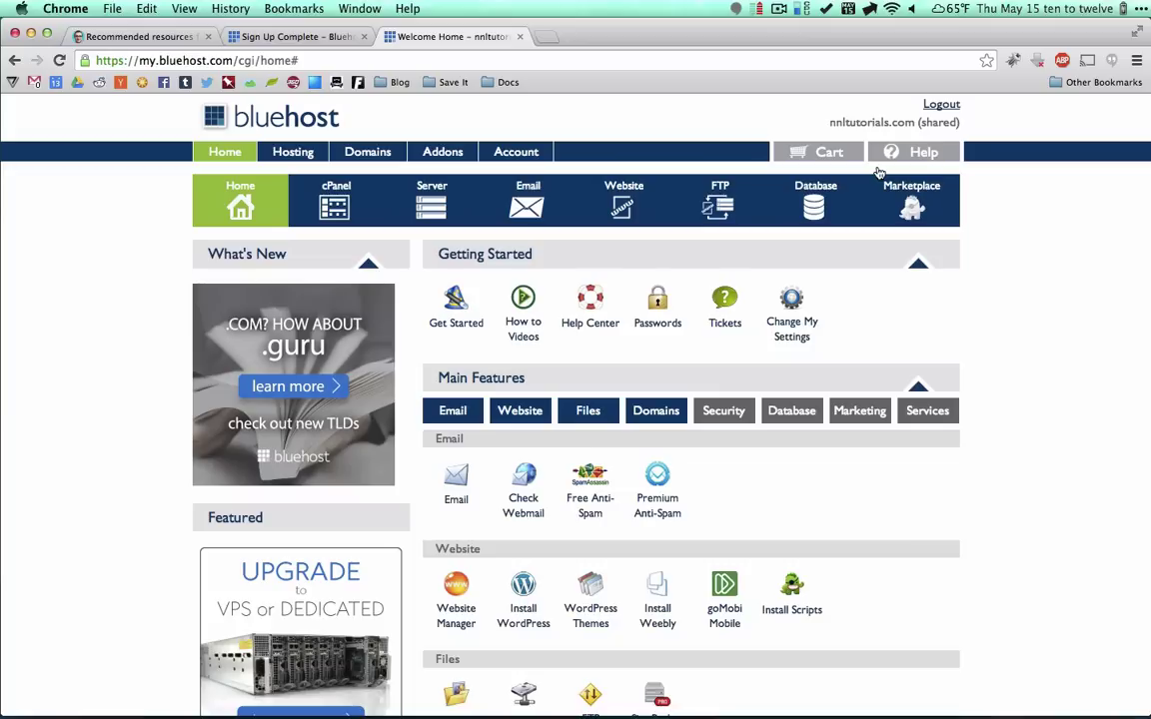
- Open the cPanel tab and scroll down toward Mojo Marketplace's One-Click Installs
{"action": "left_click", "coordinate": [335, 212]}
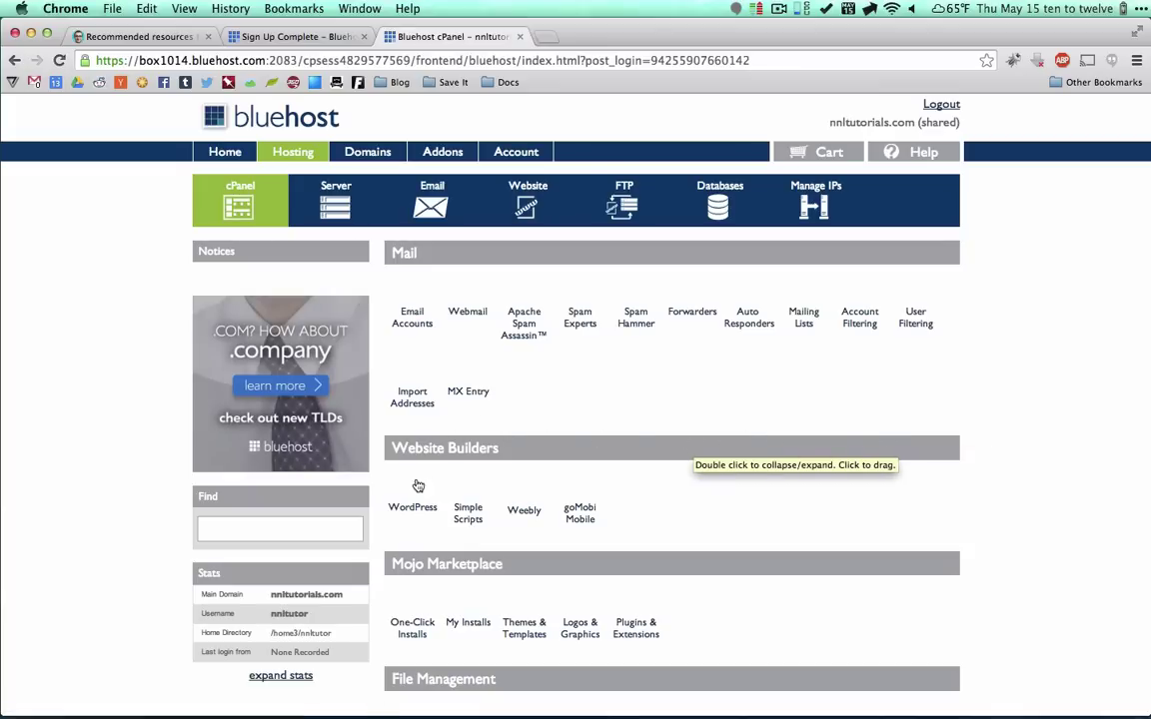
{"action": "scroll", "coordinate": [413, 513], "scroll_direction": "down", "scroll_amount": 3}
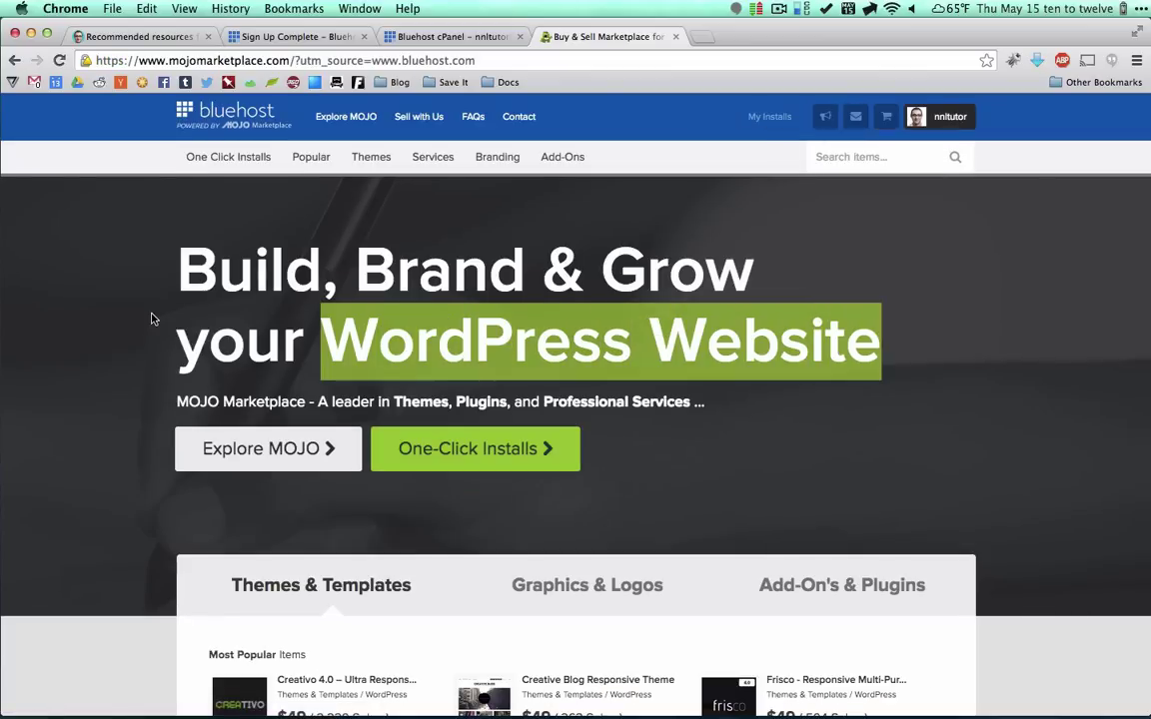
- Start a new WordPress install from One-Click Installs to reach the domain selection
{"action": "left_click", "coordinate": [467, 458]}
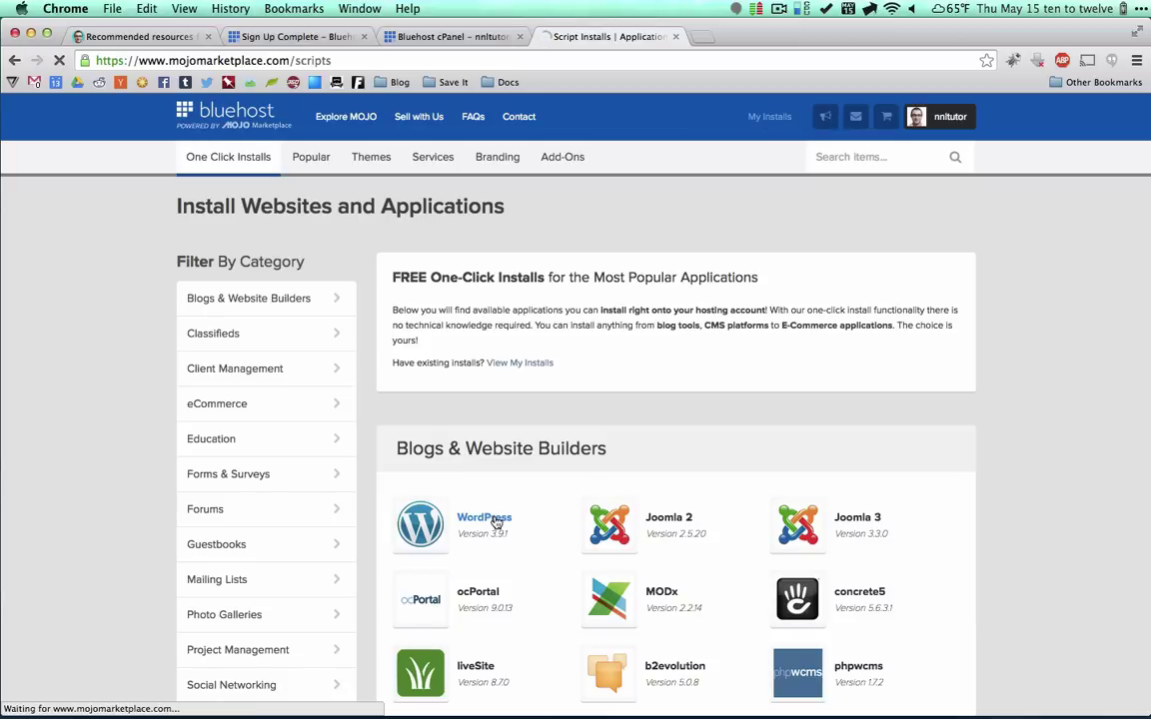
{"action": "left_click", "coordinate": [496, 522]}
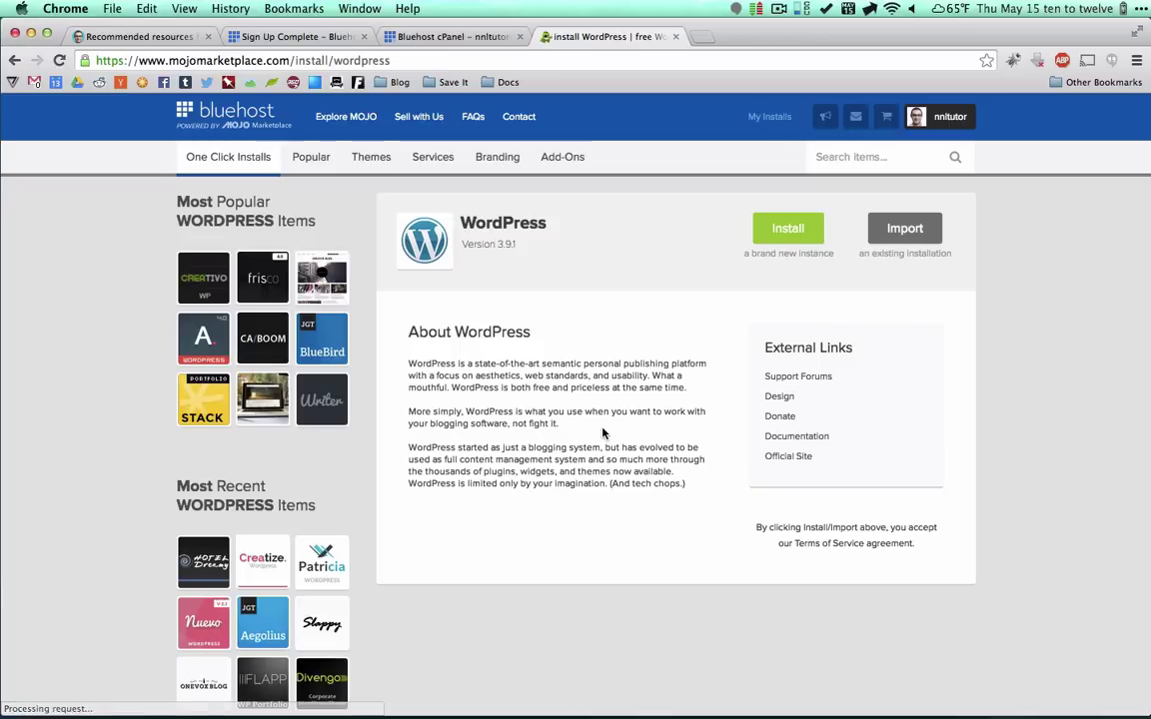
{"action": "left_click", "coordinate": [785, 233]}
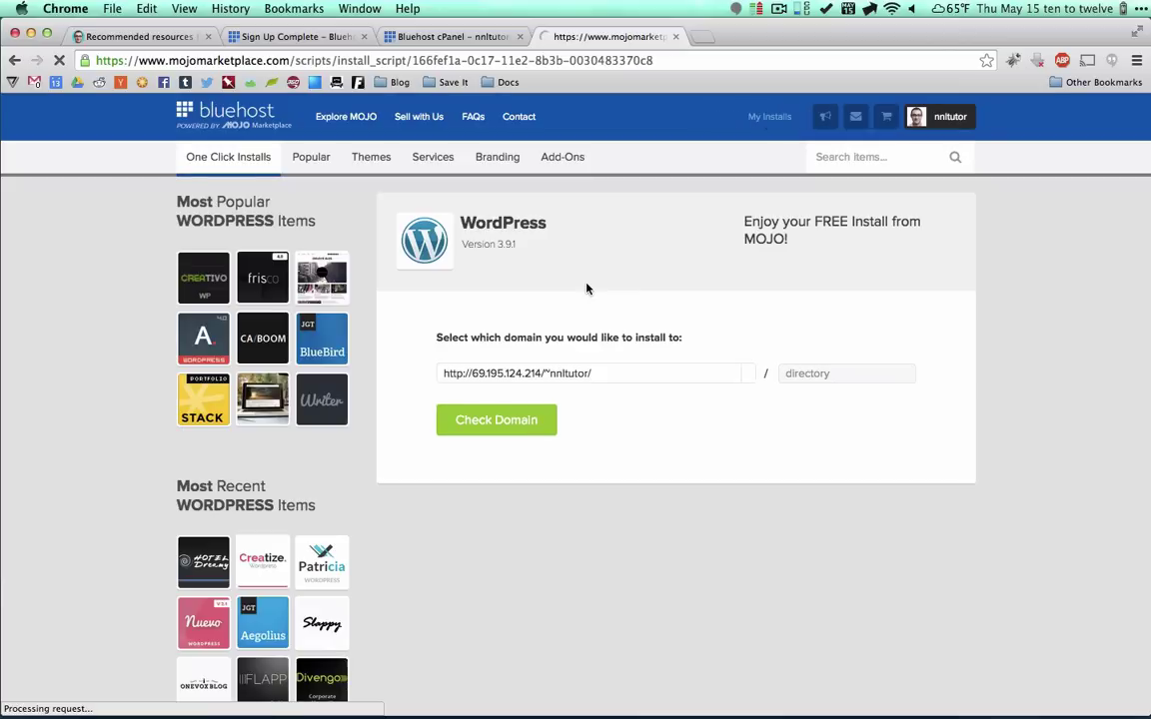
{"action": "left_click", "coordinate": [752, 376]}
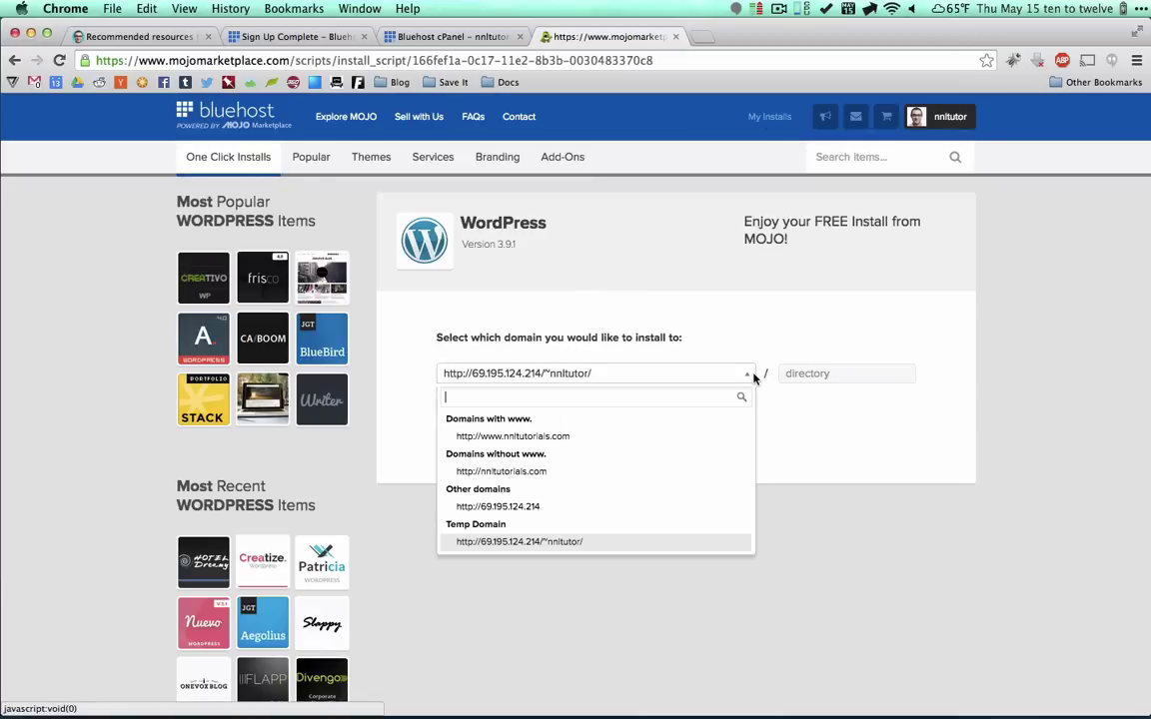
{"action": "left_click", "coordinate": [510, 472]}
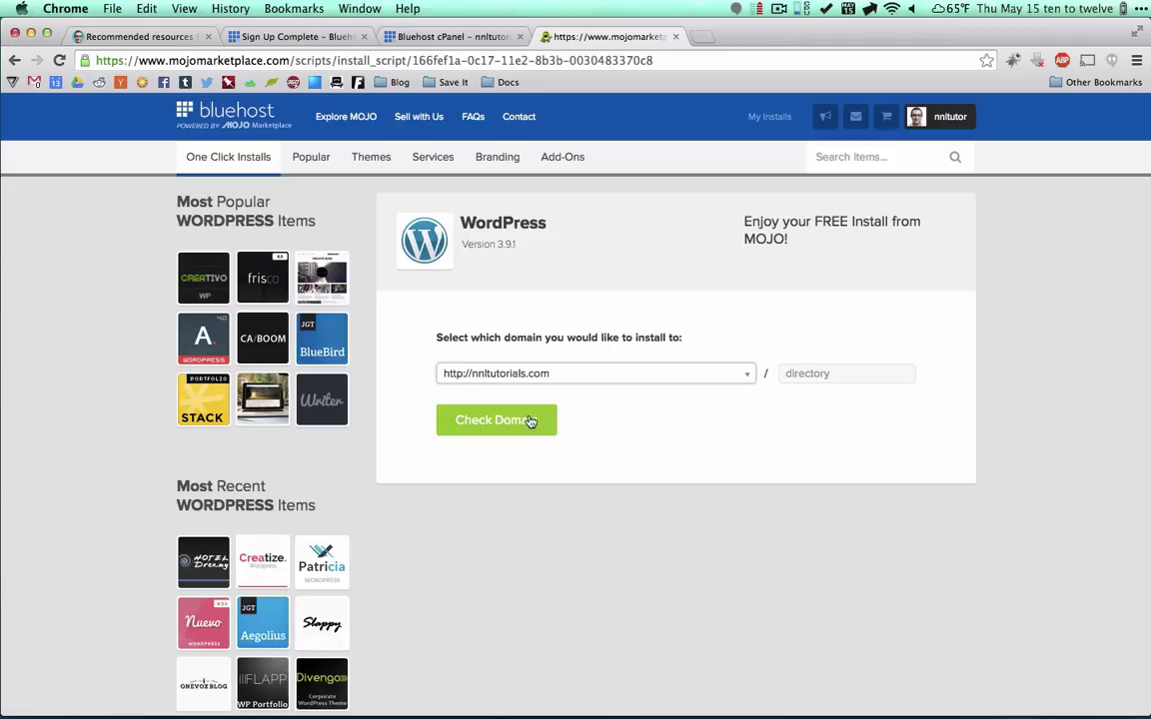
{"action": "left_click", "coordinate": [479, 425]}
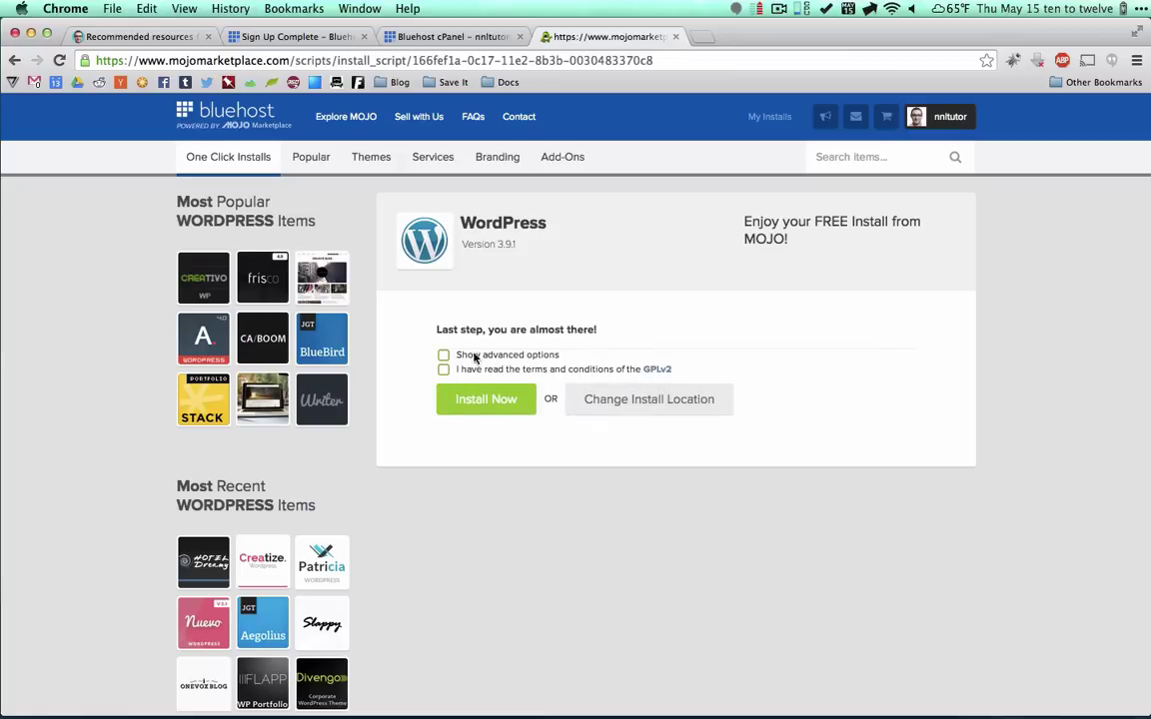
- Keep site title NNL Tutorials, enter a new admin username, accept GPLv2 terms, and Install Now
{"action": "left_click", "coordinate": [444, 357]}
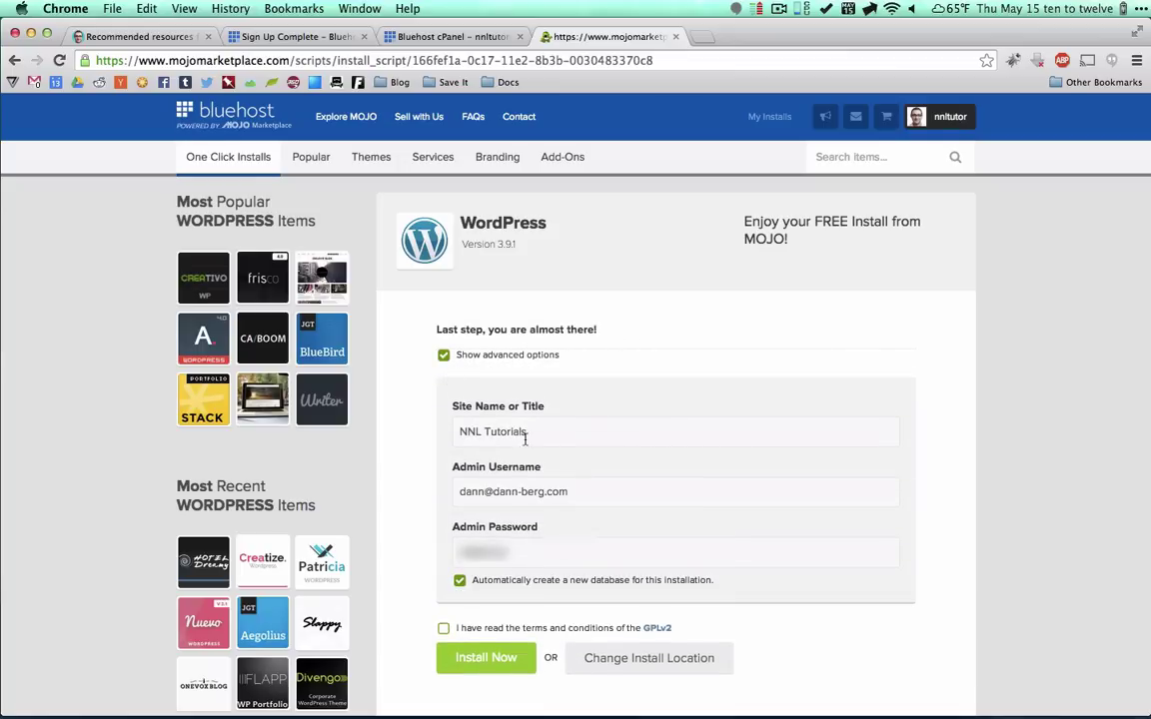
{"action": "left_click_drag", "start_coordinate": [557, 432], "coordinate": [454, 434]}
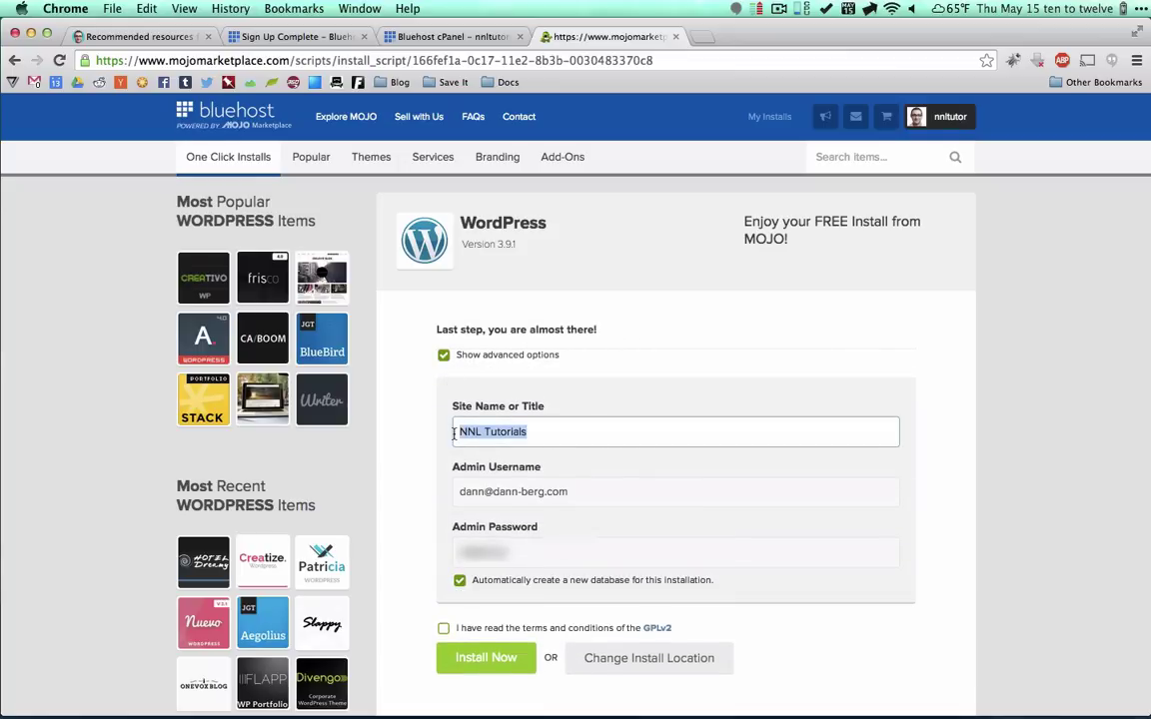
{"action": "left_click", "coordinate": [512, 491]}
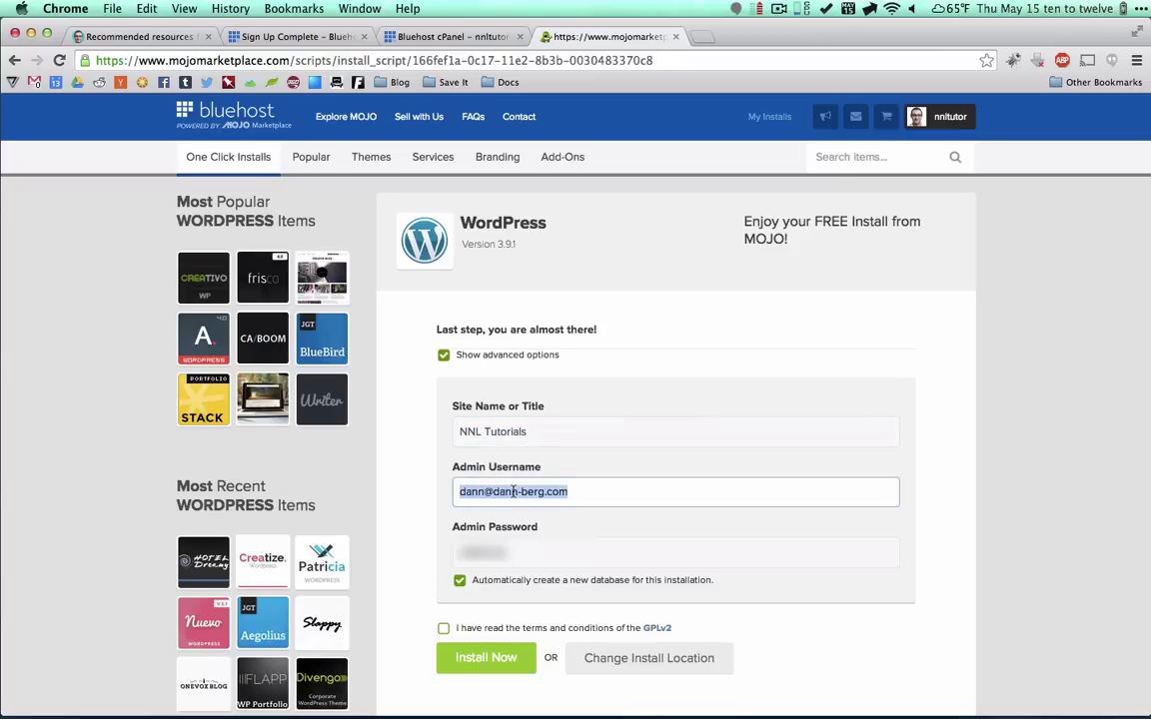
{"action": "type", "text": "iamdann"}
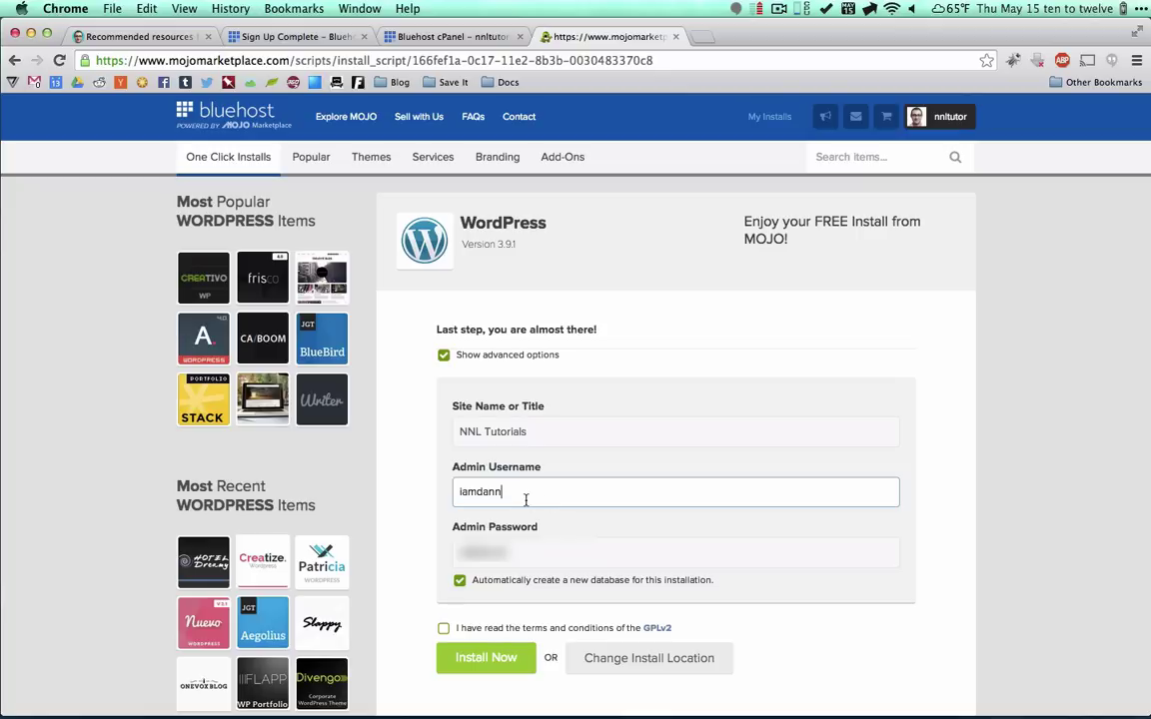
{"action": "left_click", "coordinate": [516, 548]}
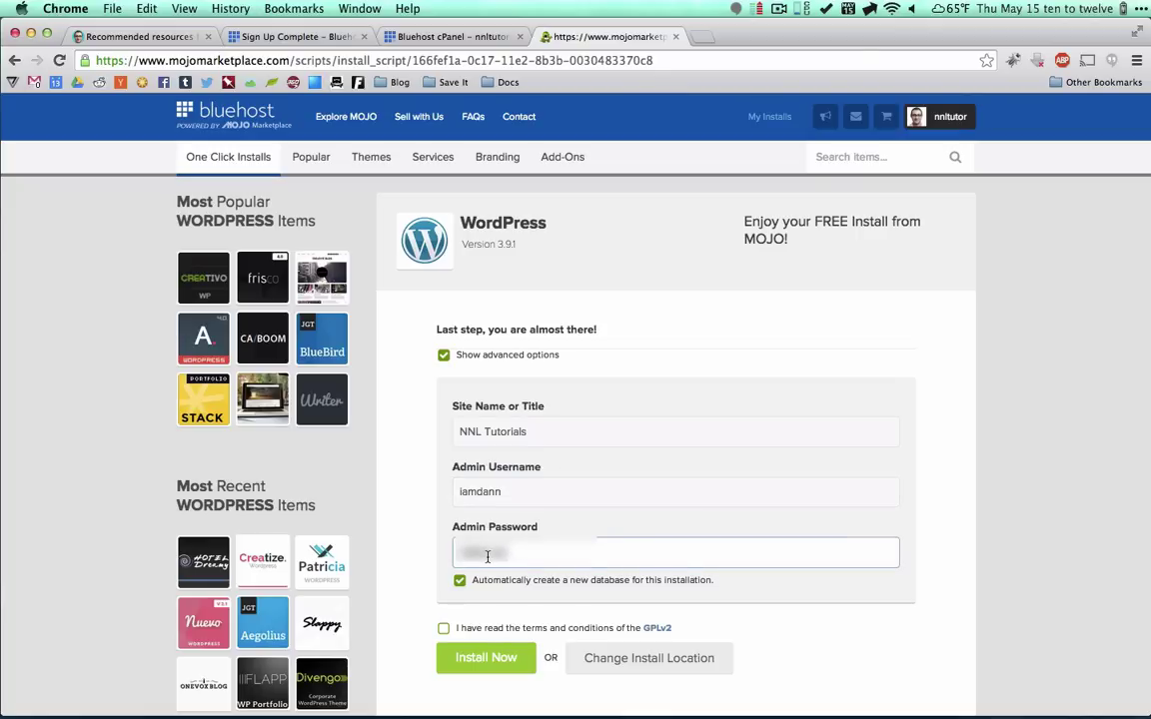
{"action": "double_click", "coordinate": [487, 554]}
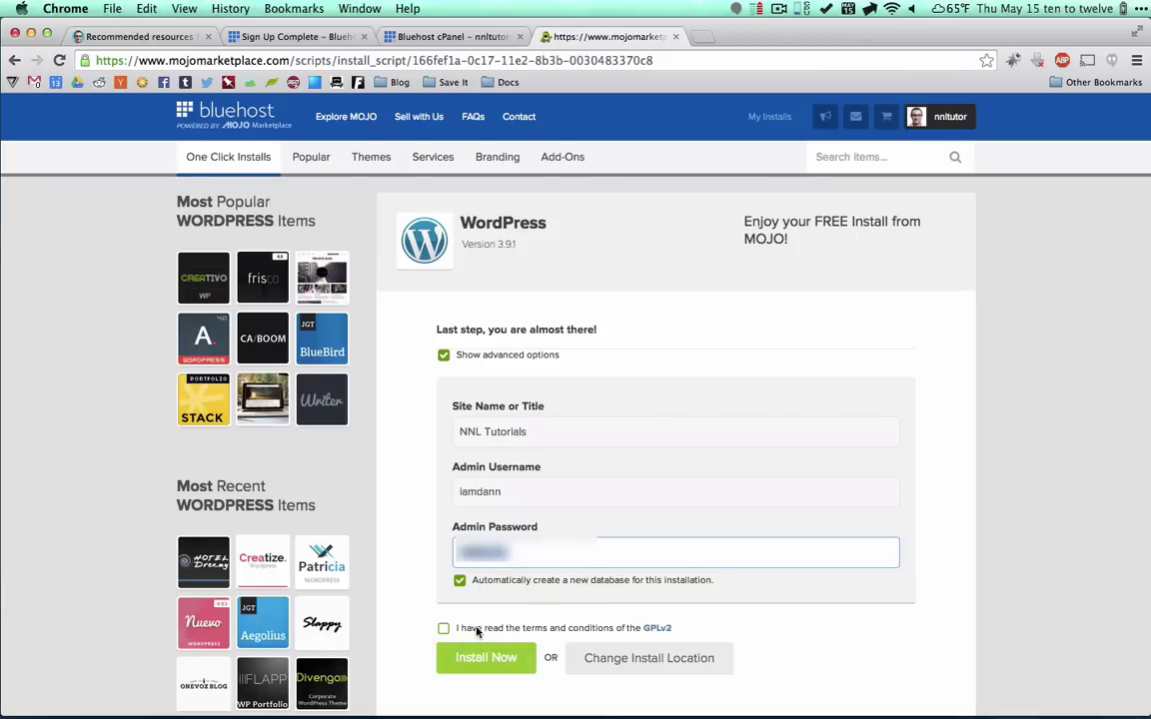
{"action": "left_click", "coordinate": [444, 629]}
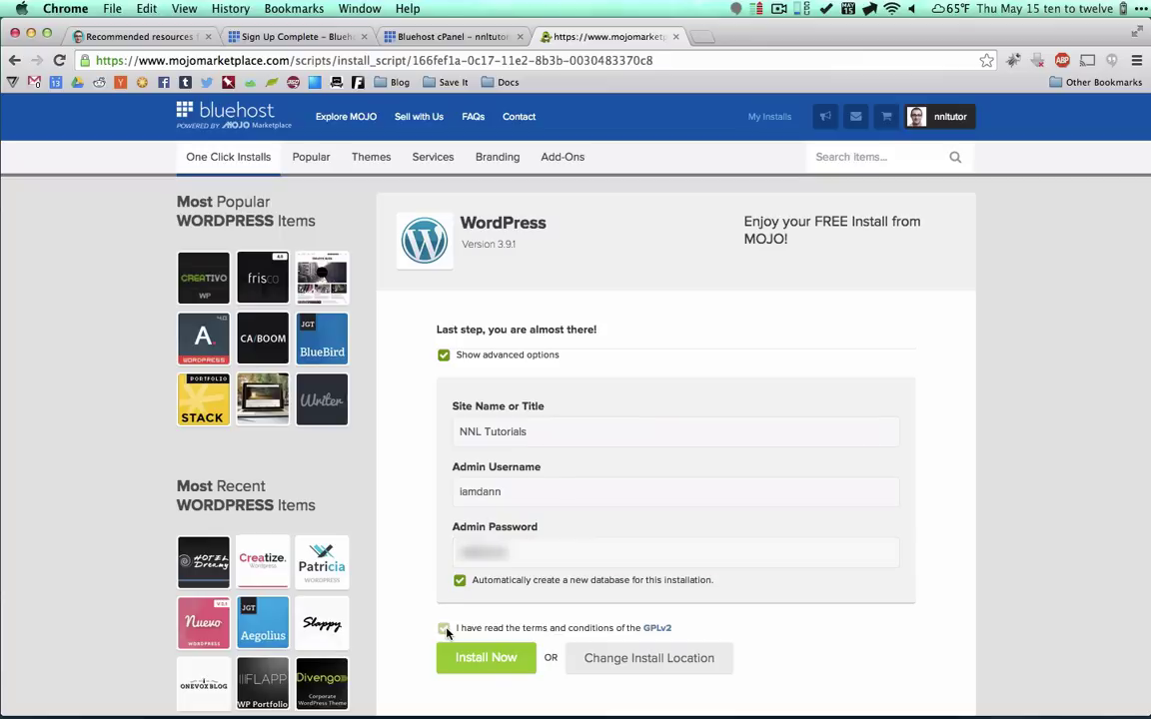
{"action": "left_click", "coordinate": [496, 659]}
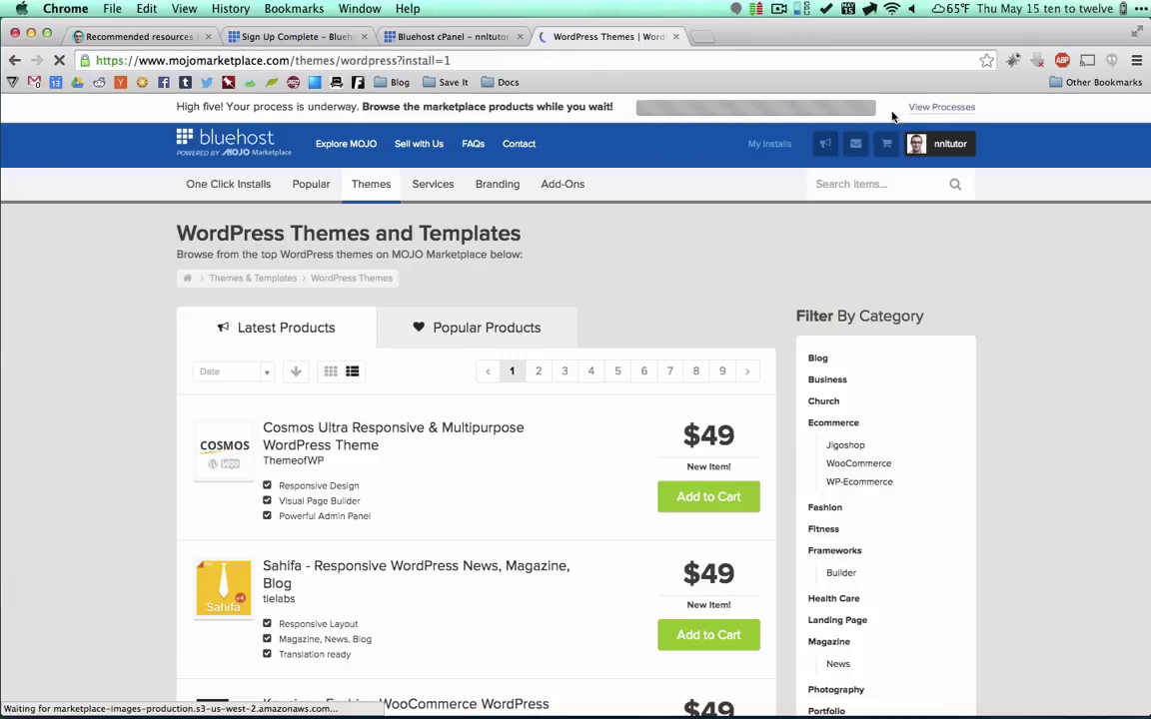
- Watch the install in View Processes and dismiss the theme upsell until it completes
{"action": "left_click", "coordinate": [933, 110]}
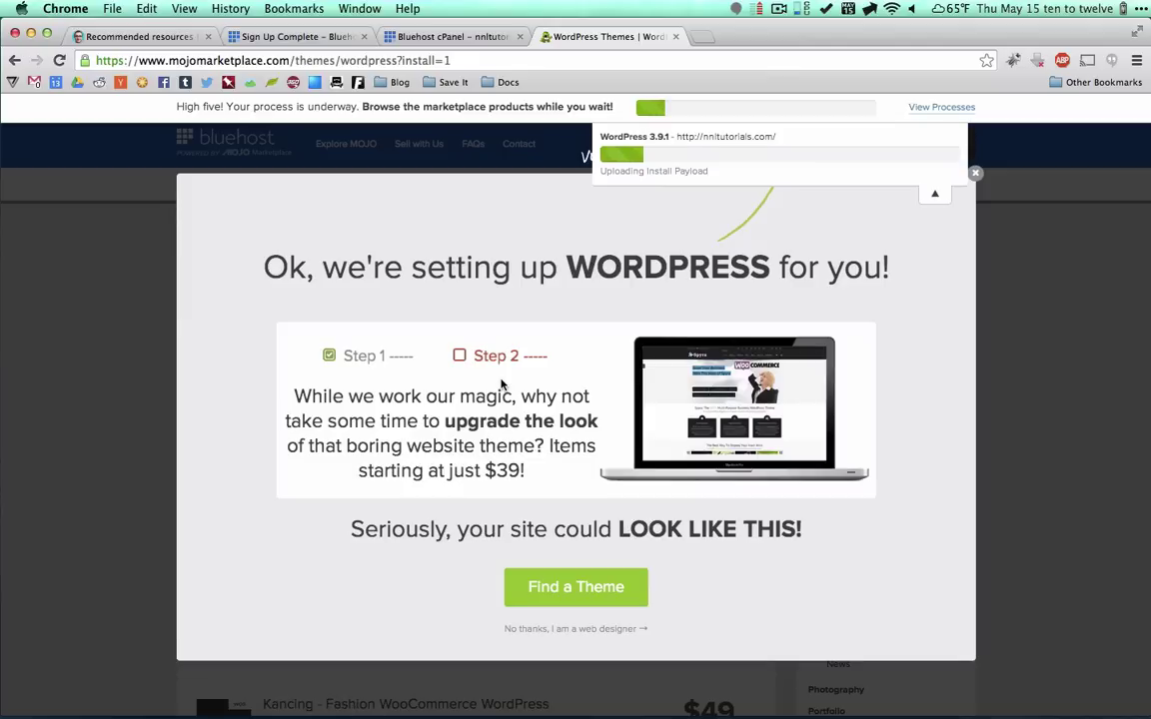
{"action": "left_click", "coordinate": [975, 176]}
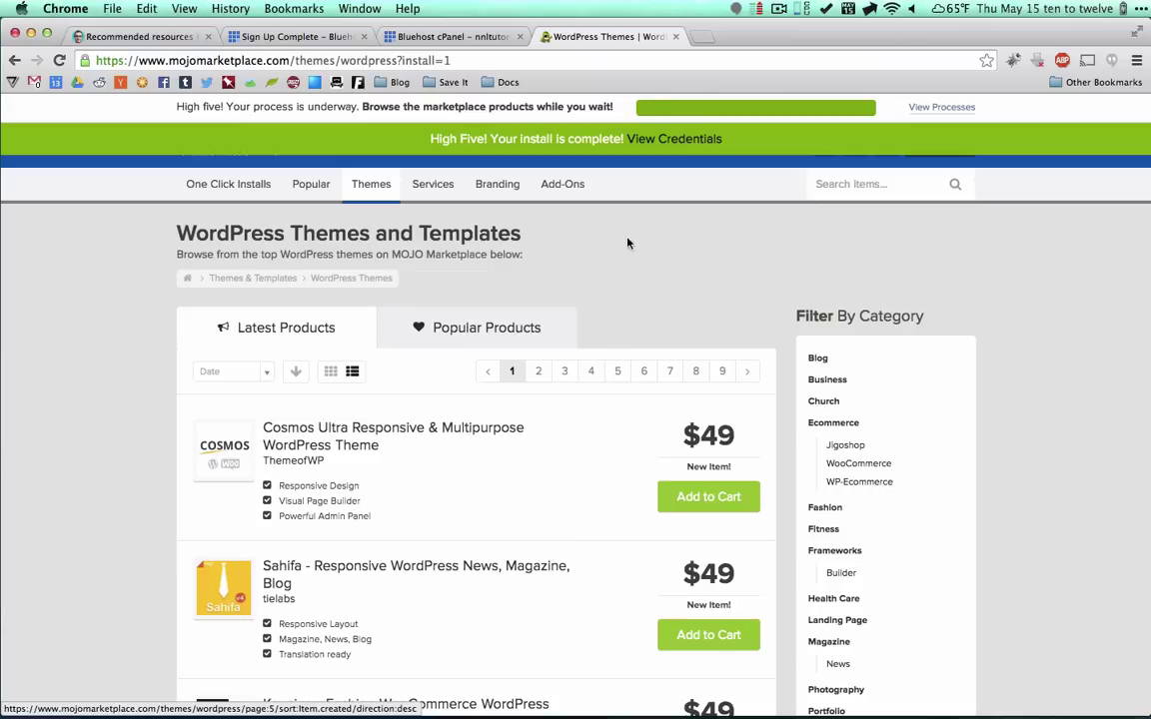
- Open the install's credentials and follow the Admin URL to the WordPress login in a new tab
{"action": "left_click", "coordinate": [656, 141]}
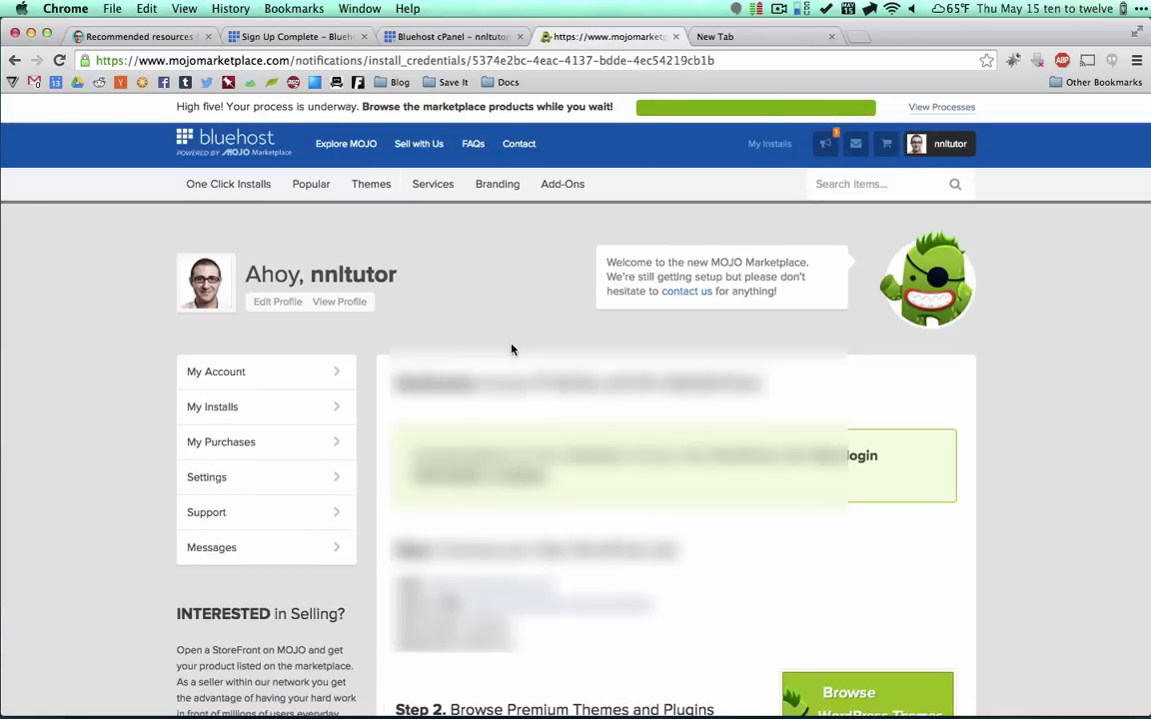
{"action": "scroll", "coordinate": [511, 349], "scroll_direction": "down", "scroll_amount": 5}
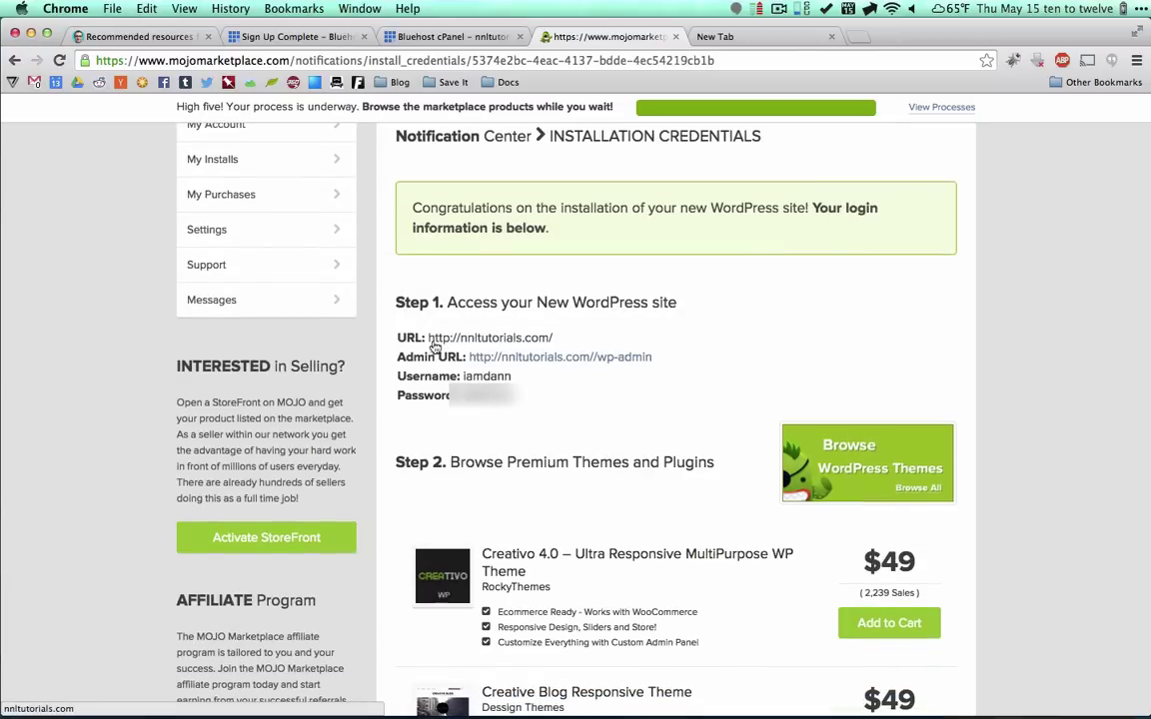
{"action": "left_click", "coordinate": [522, 365], "text": "super"}
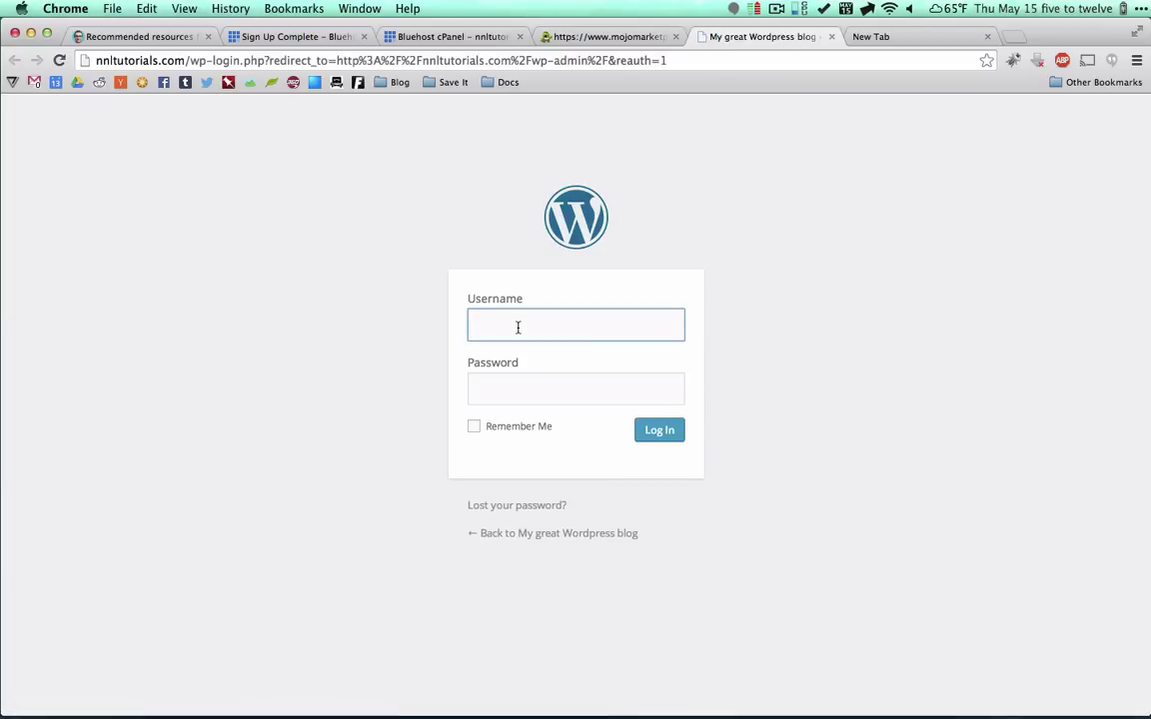
- Log in with the admin username and password, declining to save it in 1Password
{"action": "type", "text": "iamdann"}
{"action": "key", "text": "Tab"}
{"action": "type", "text": "********"}
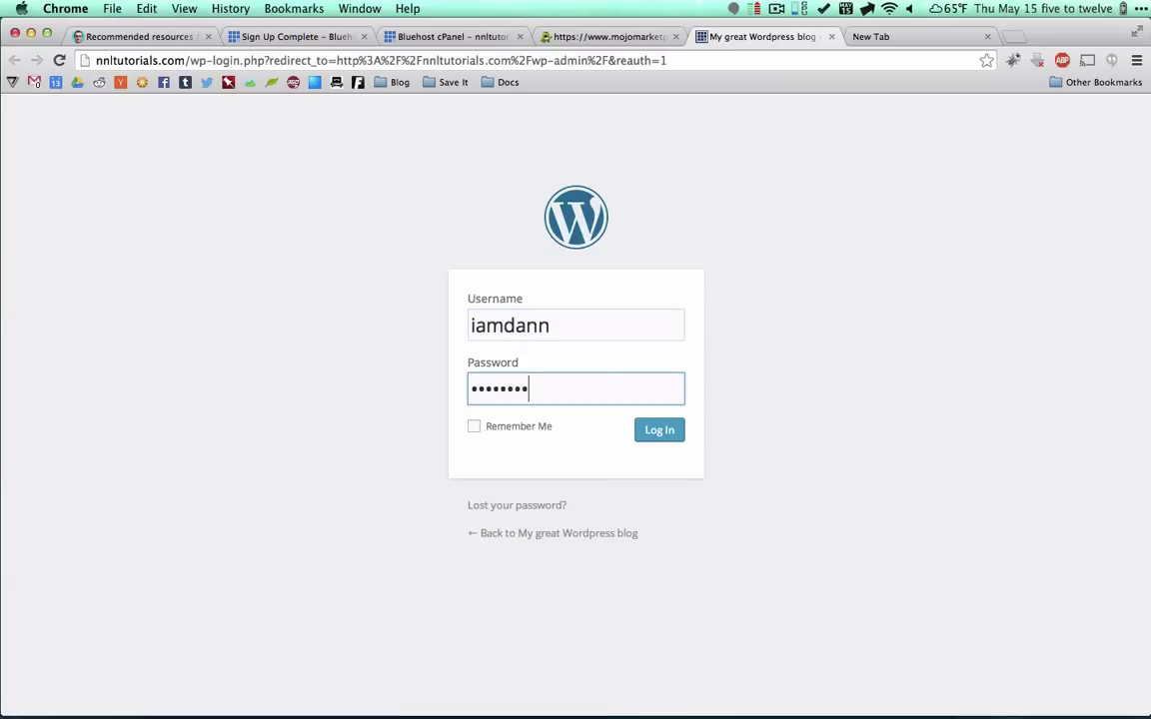
{"action": "left_click", "coordinate": [667, 436]}
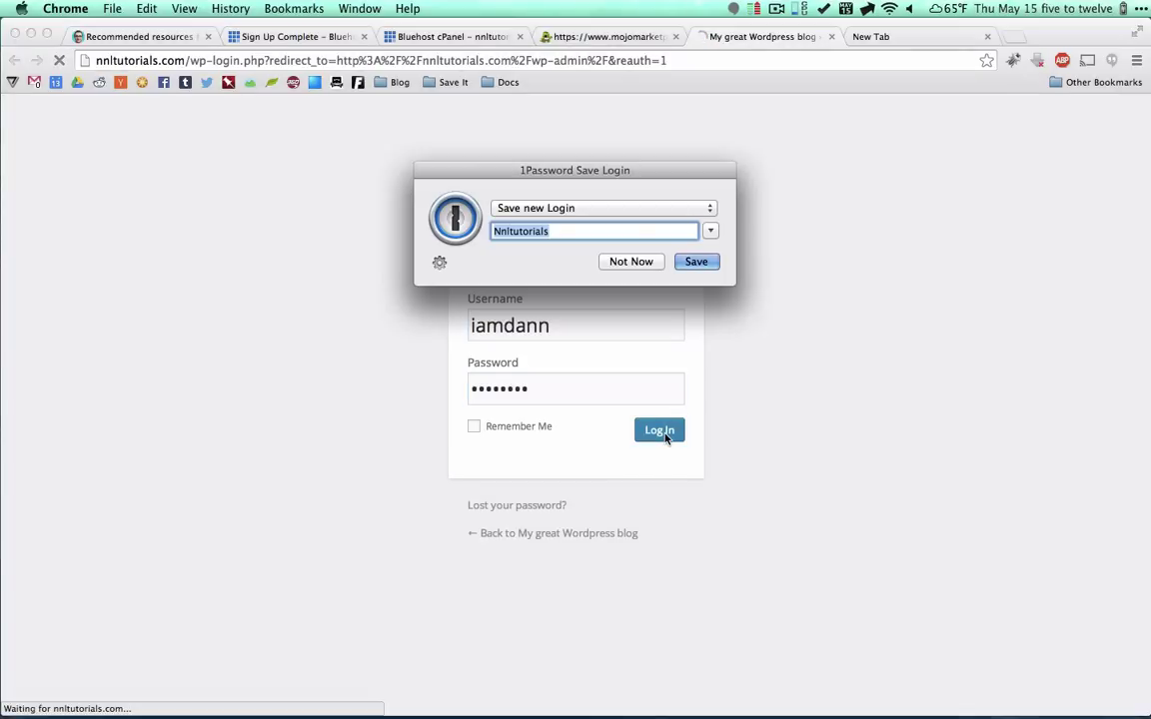
{"action": "left_click", "coordinate": [631, 263]}
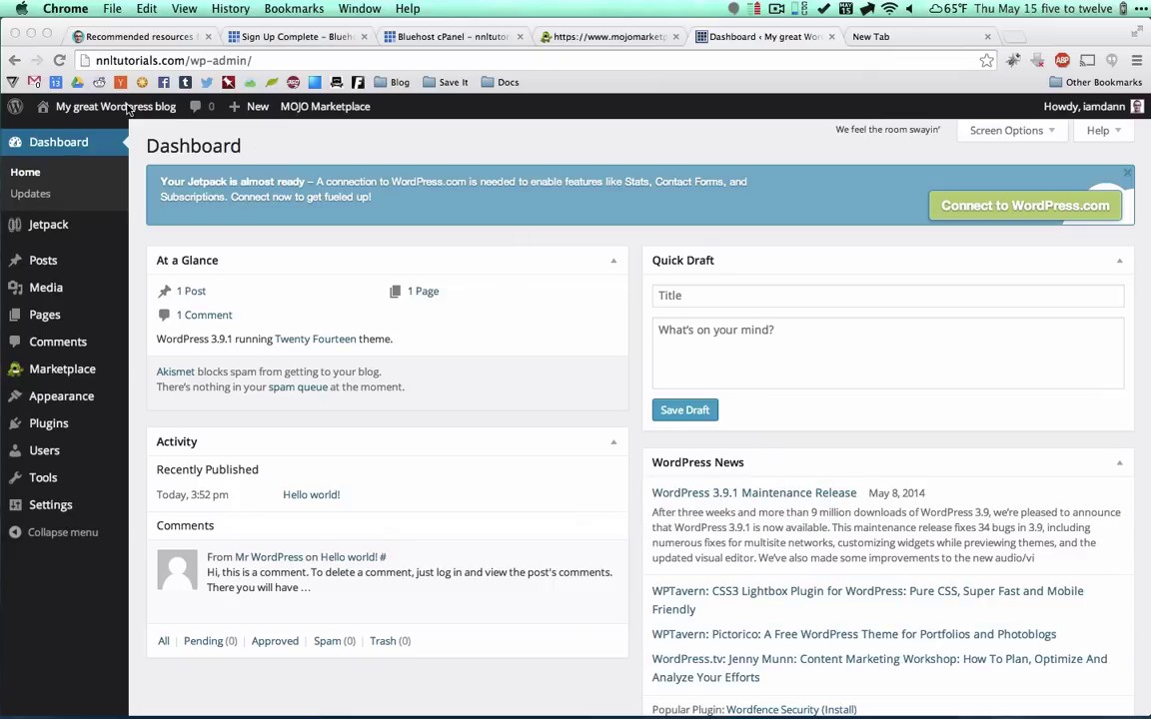
- Open the live site showing Hello World! in a new tab, then return to the Dashboard
{"action": "mouse_move", "coordinate": [75, 108]}
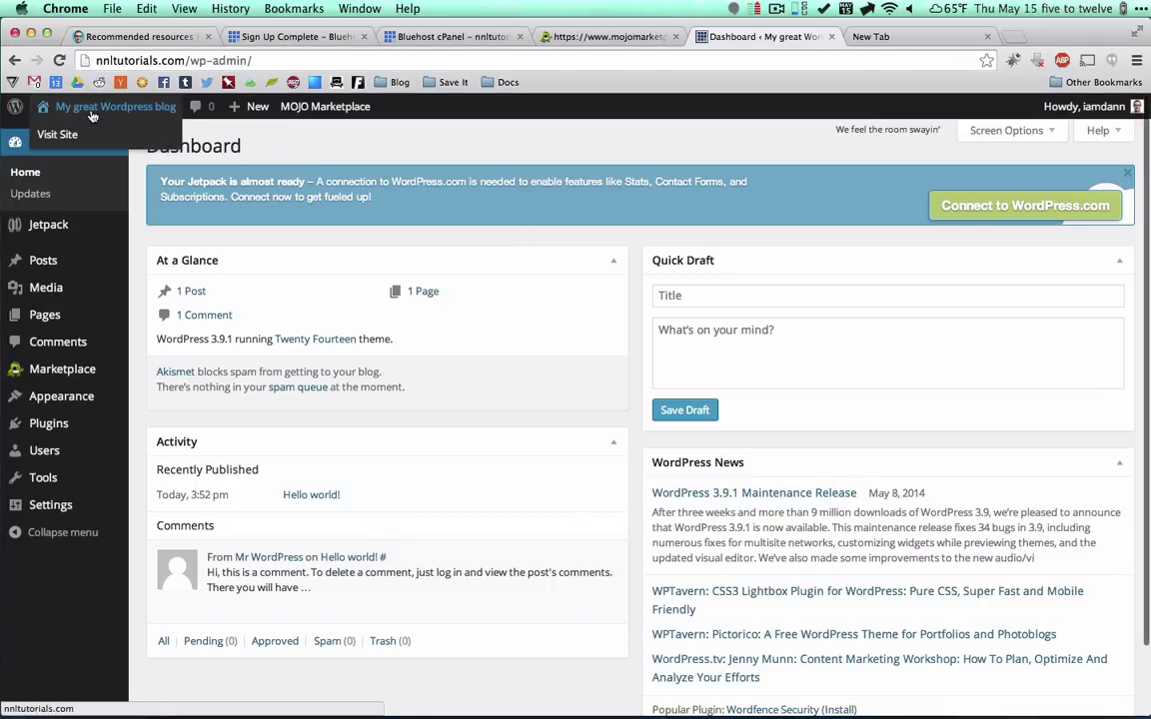
{"action": "left_click", "coordinate": [60, 135], "text": "super"}
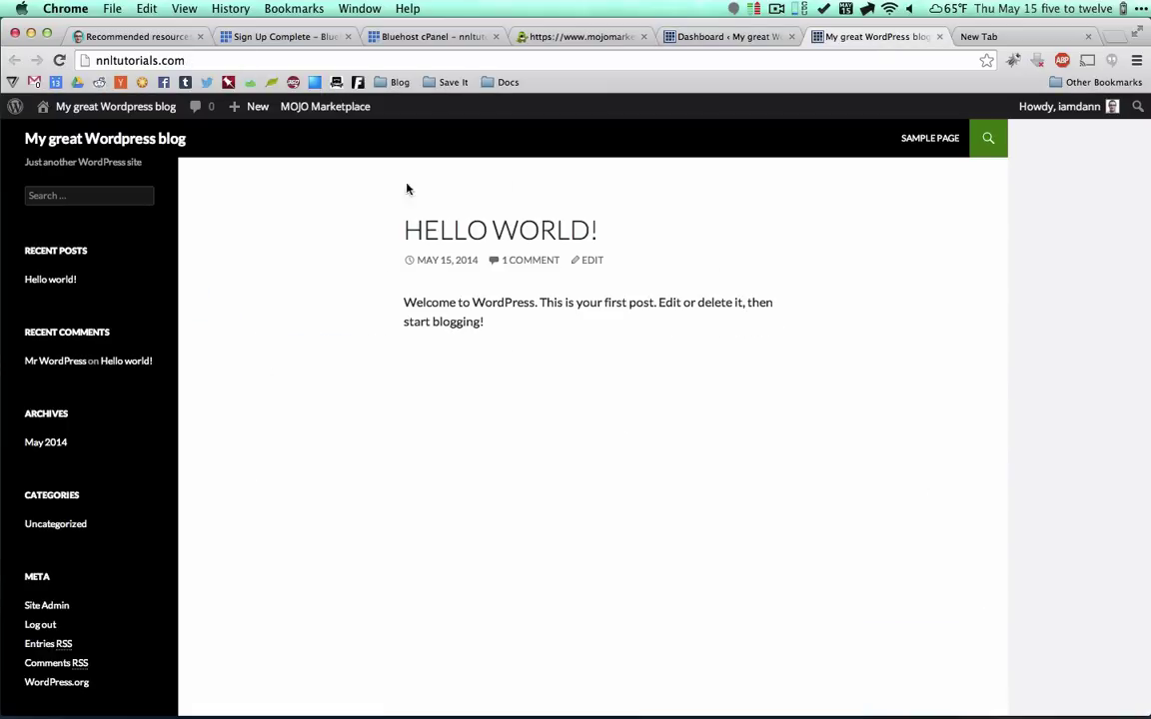
{"action": "left_click", "coordinate": [737, 40]}
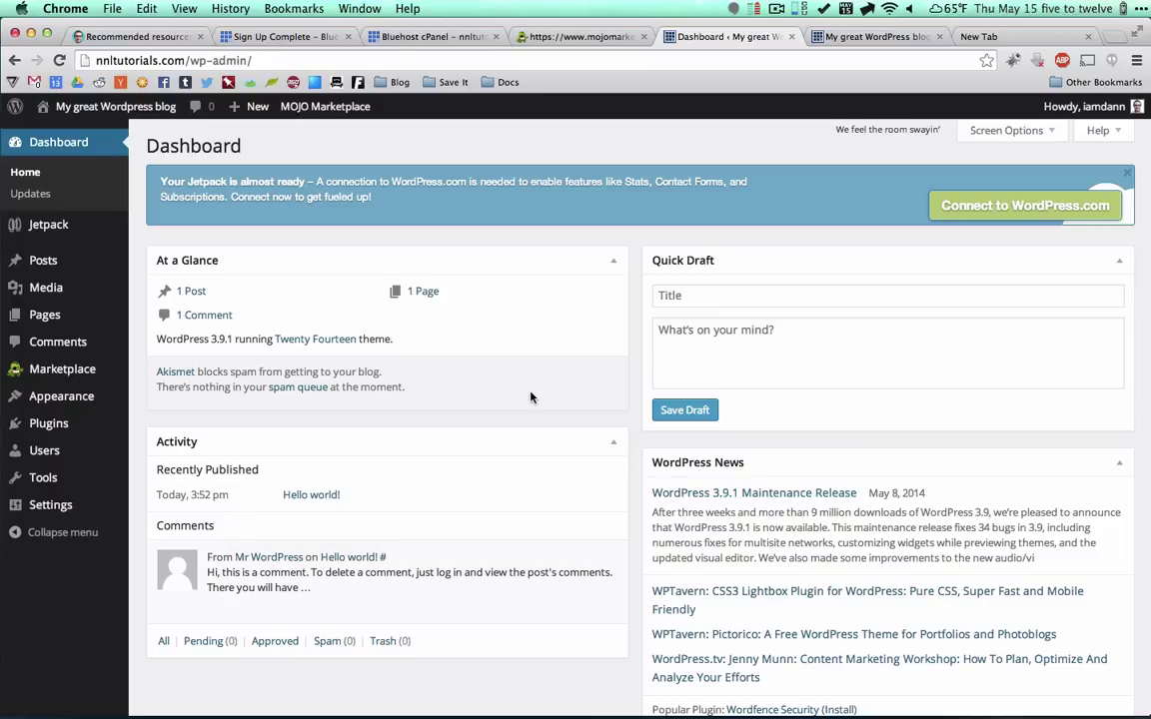